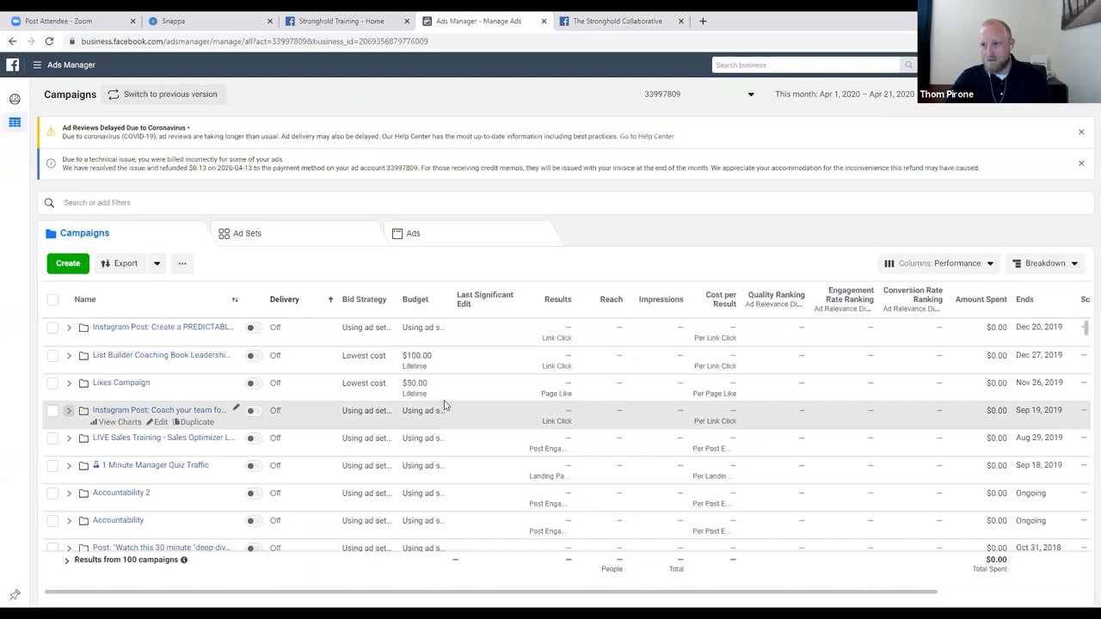
- Look through the campaigns list, view the ad sets of the LIVE Sales Training campaign, and return to the campaigns
scroll(445, 405, "down", 10)
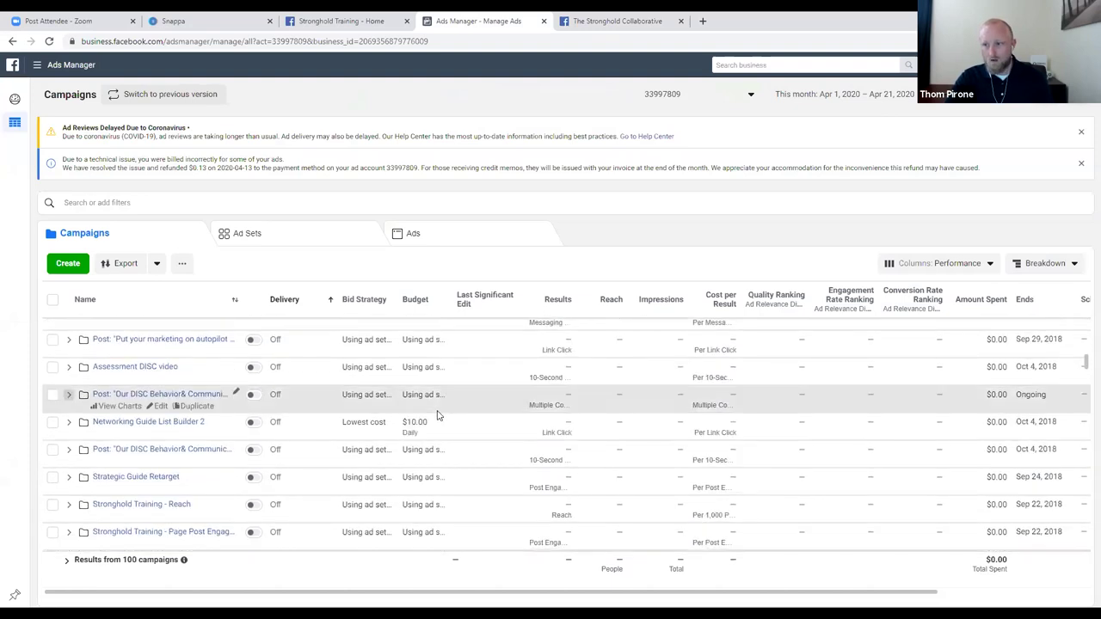
scroll(437, 416, "up", 5)
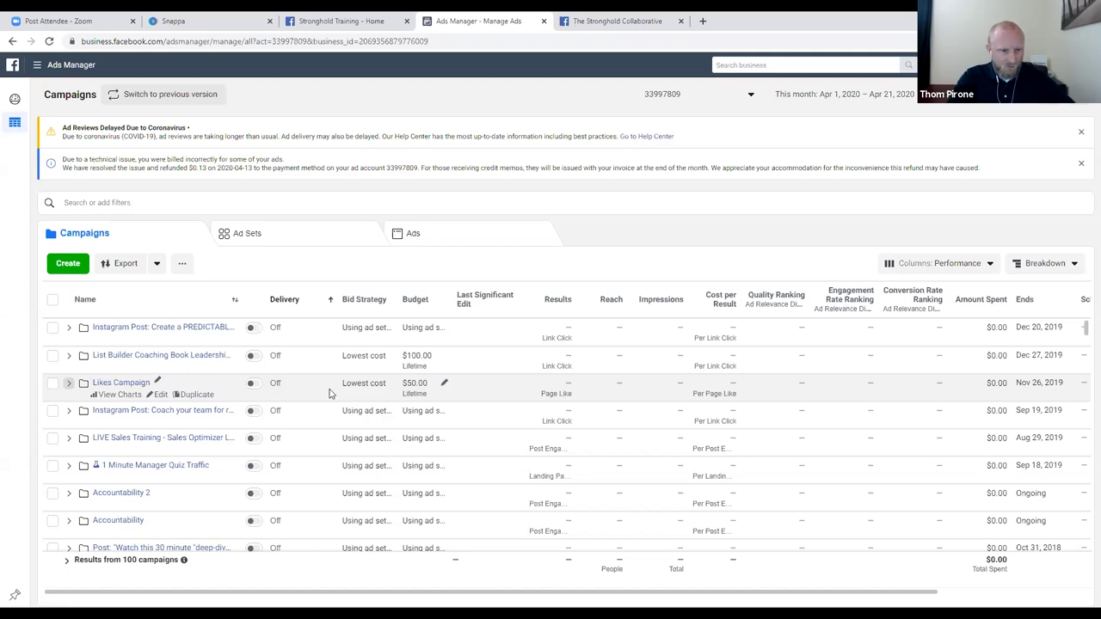
left_click(176, 440)
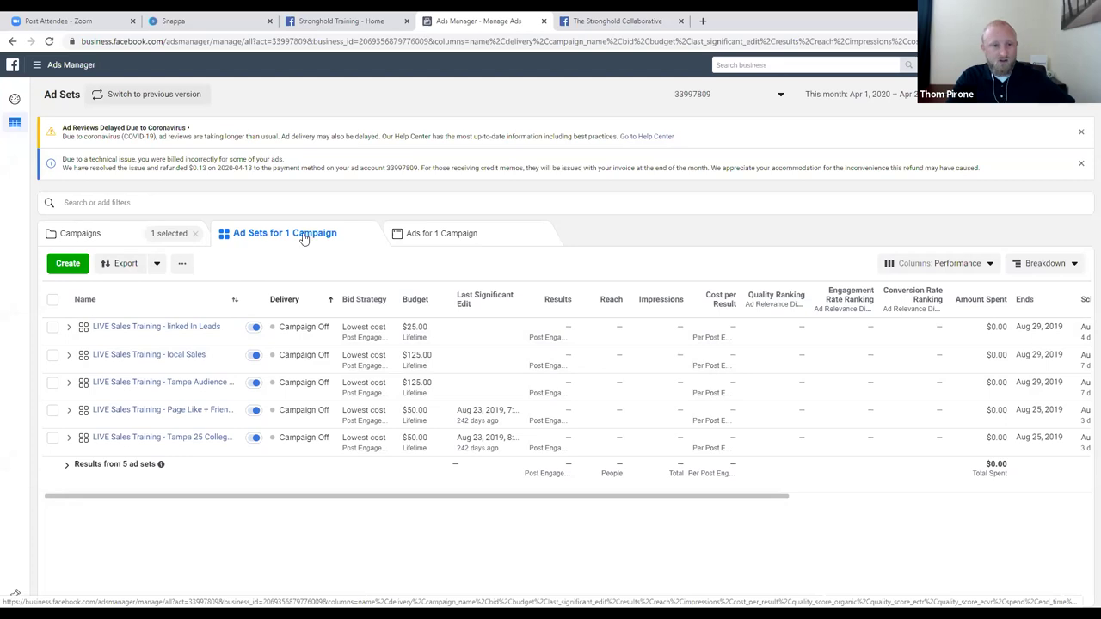
left_click(99, 239)
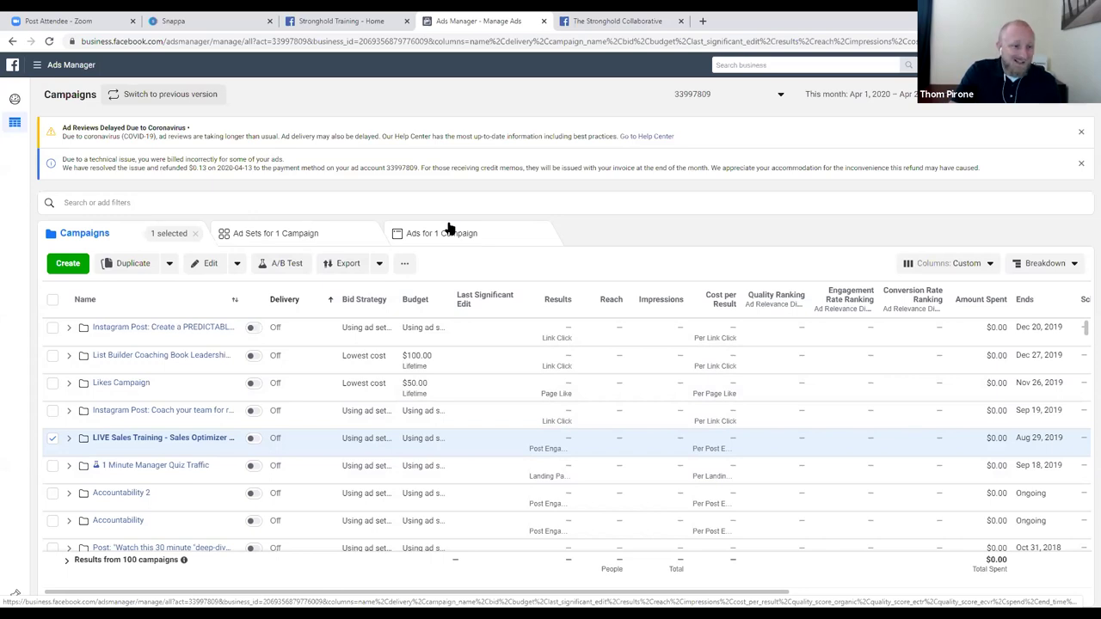
- Start a new campaign named "Test" in Quick Creation and mark it as a Special Ad Category campaign for Housing
left_click(65, 265)
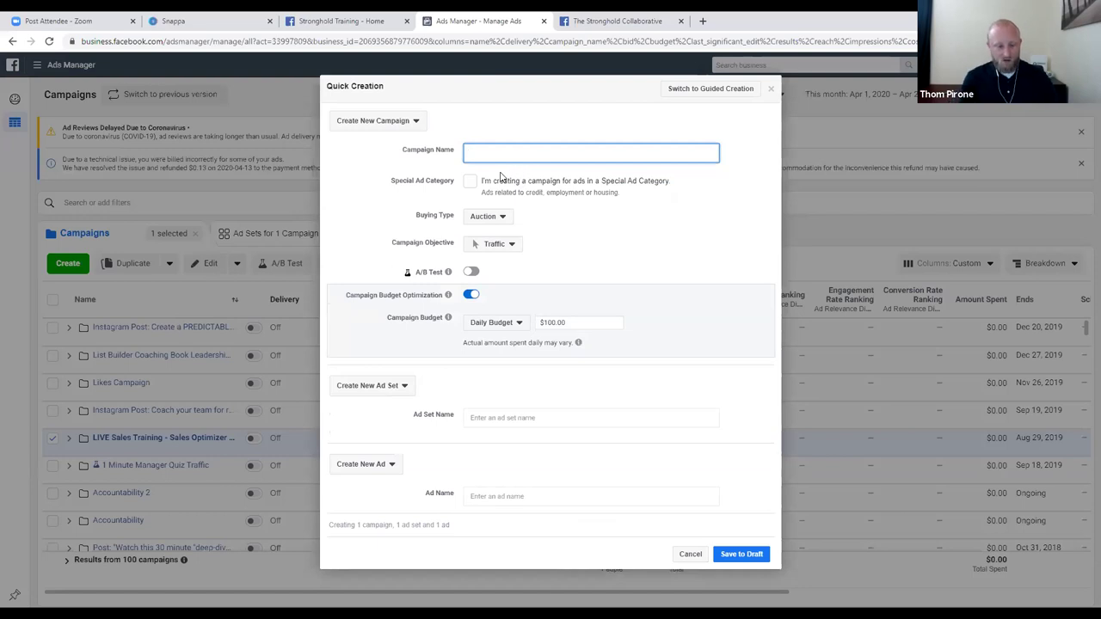
type("Test")
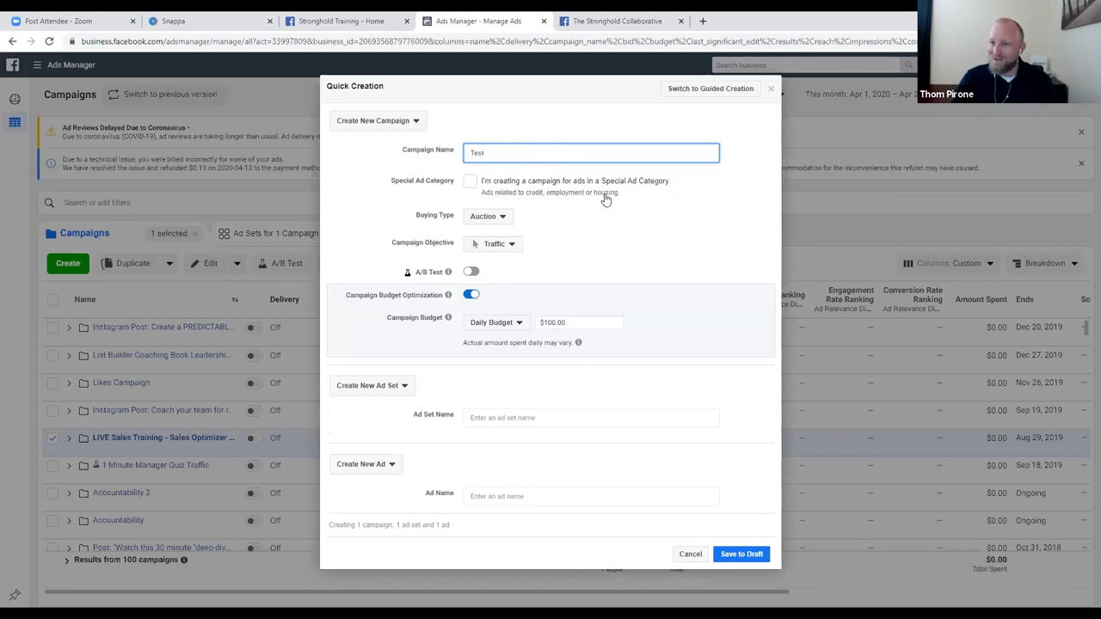
left_click(471, 188)
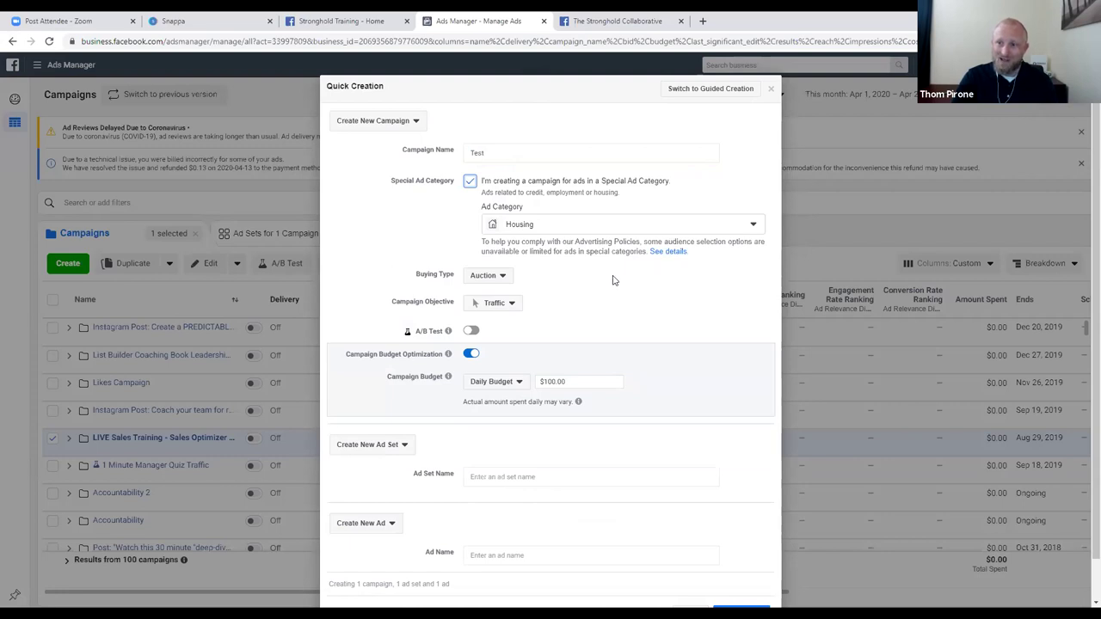
left_click(614, 230)
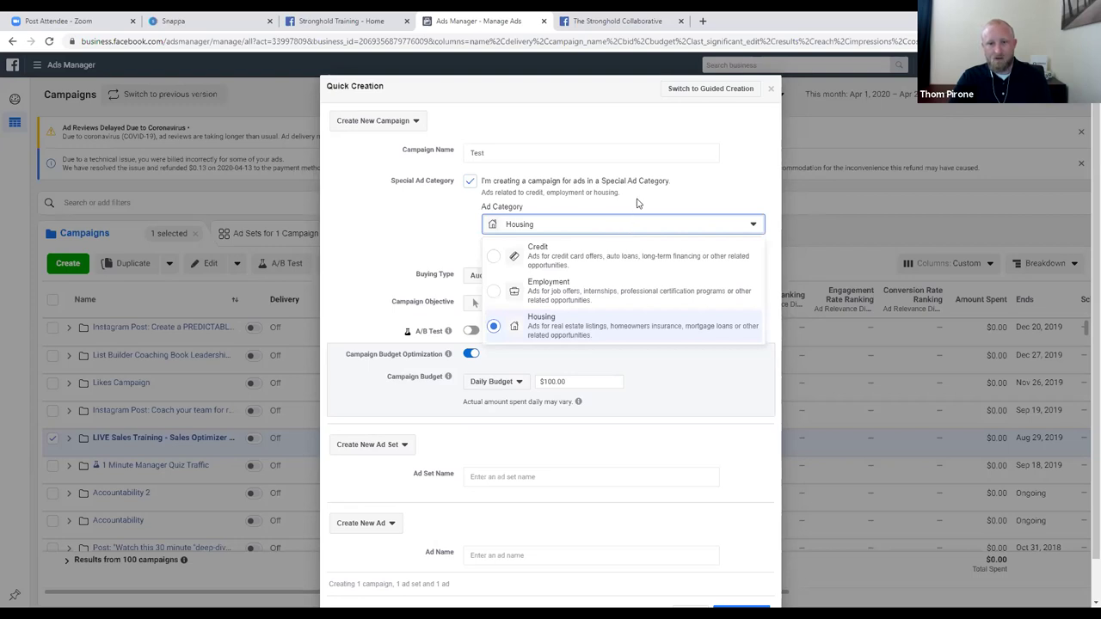
left_click(637, 218)
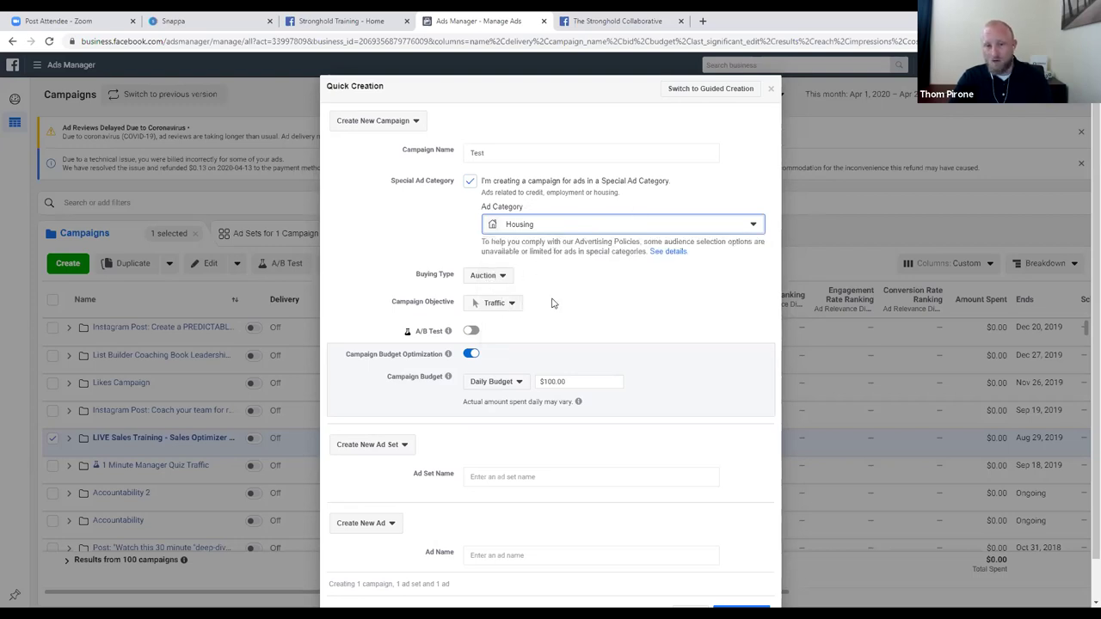
scroll(527, 312, "down", 1)
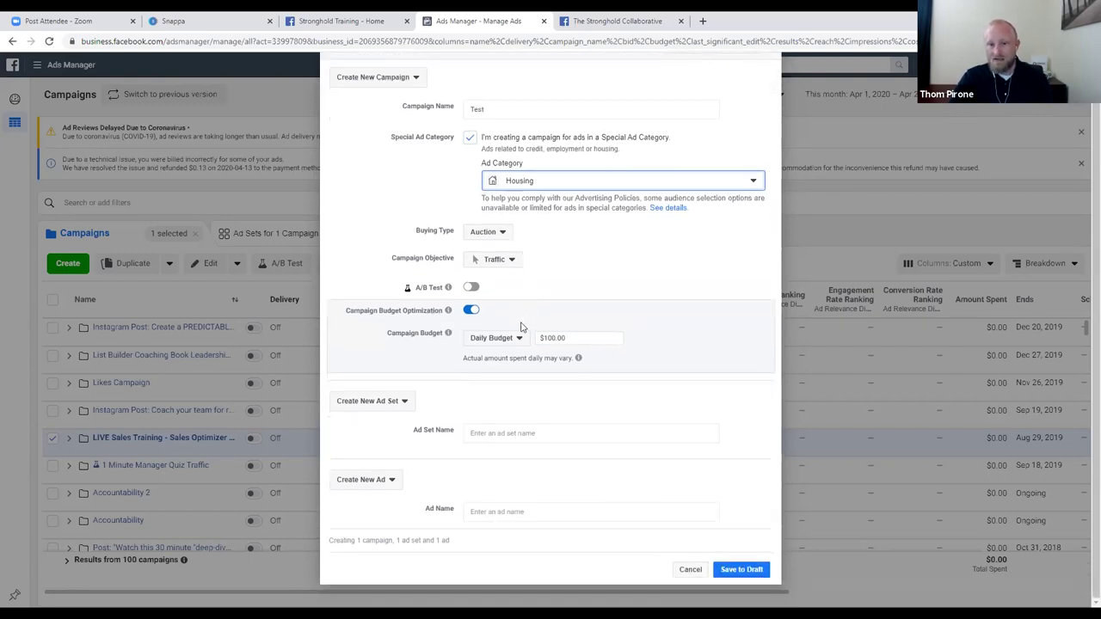
- Change the Test campaign's budget to a lifetime budget of $50
left_click(506, 338)
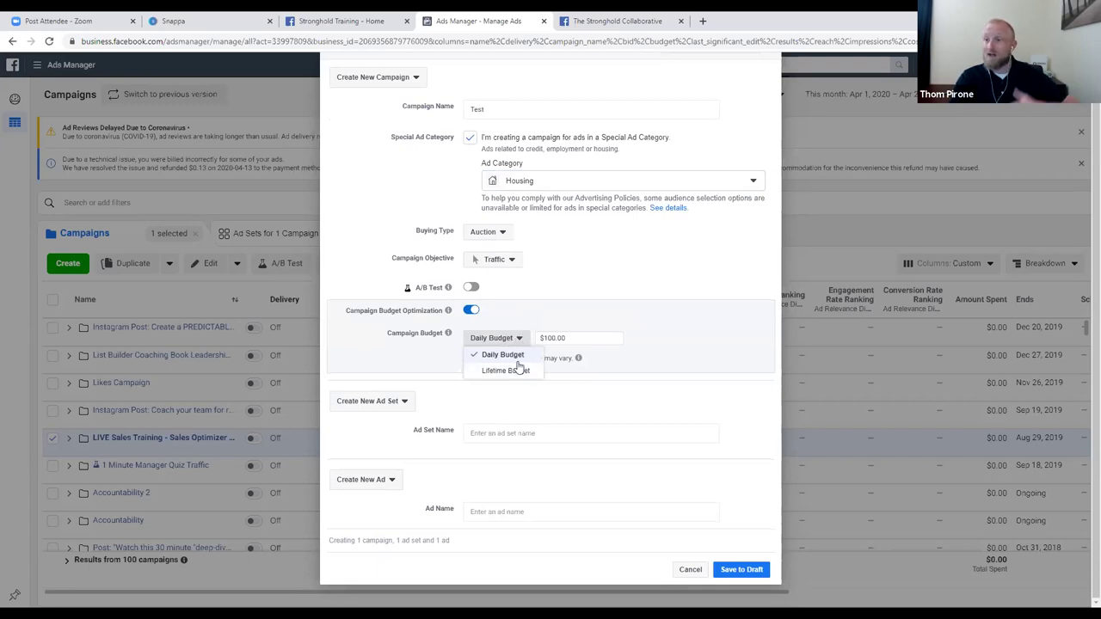
left_click(544, 305)
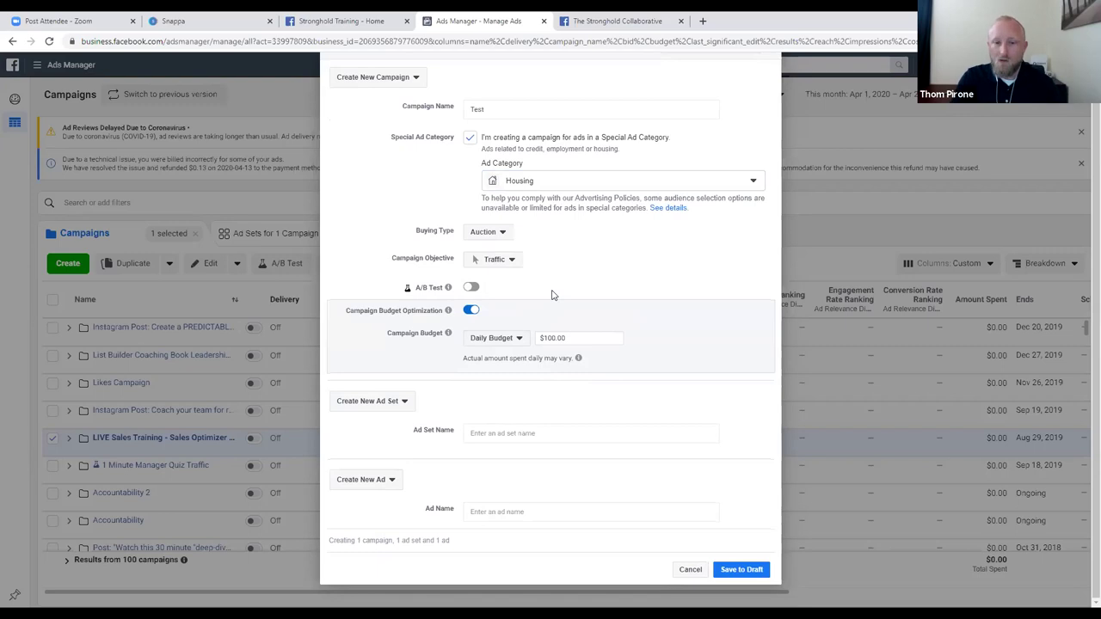
left_click(486, 341)
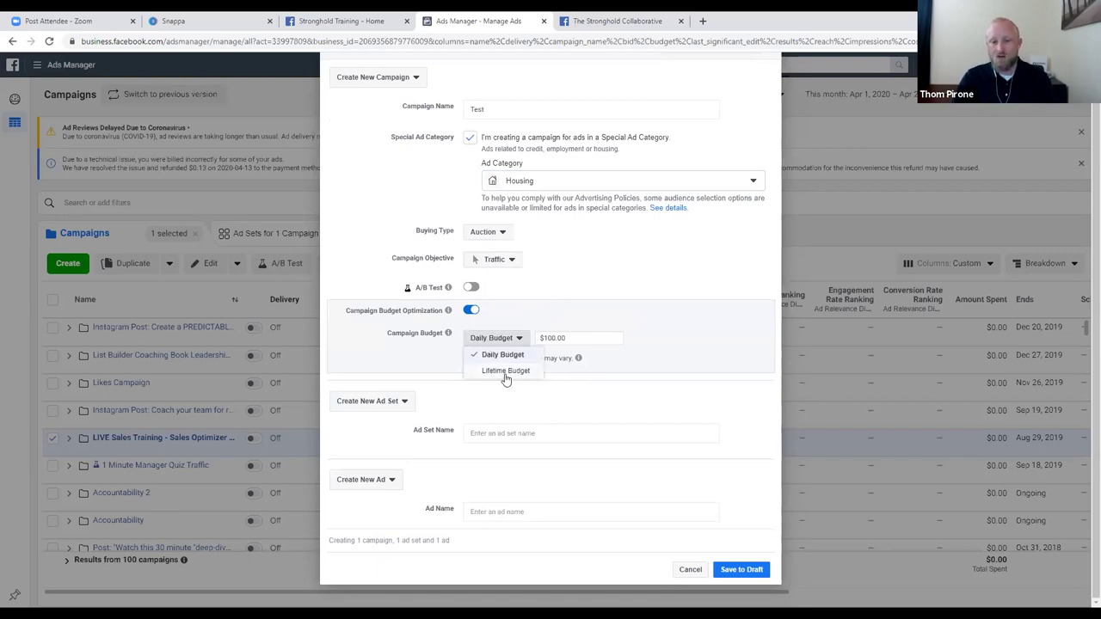
left_click(507, 369)
triple_click(590, 356)
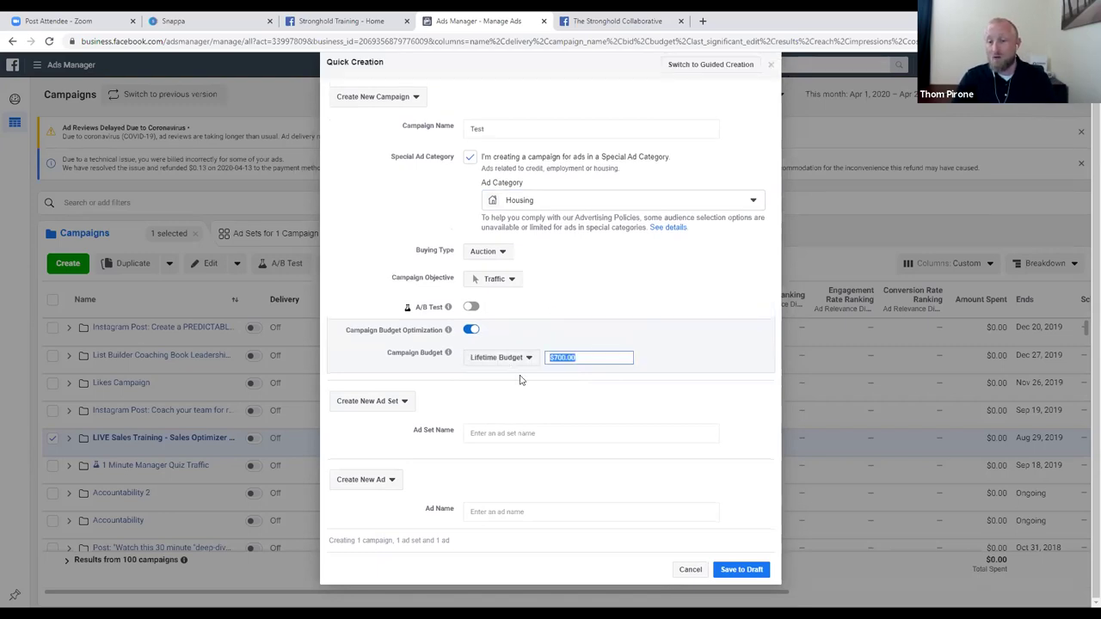
type("50")
left_click(530, 307)
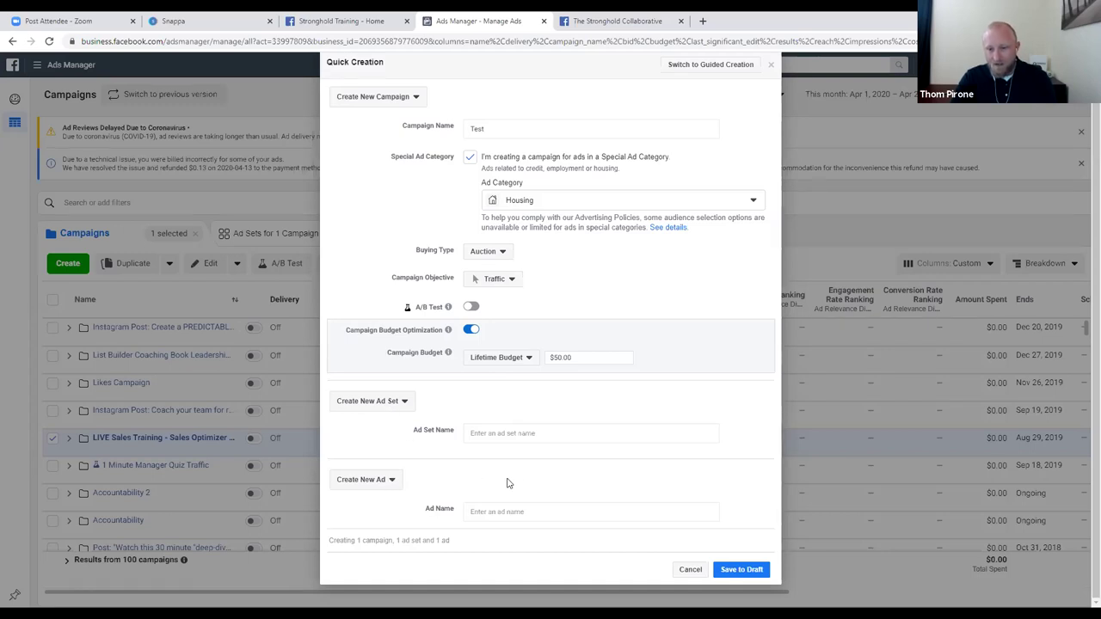
- Switch the campaign setup to Guided Creation and stay with creating a new campaign
left_click(516, 434)
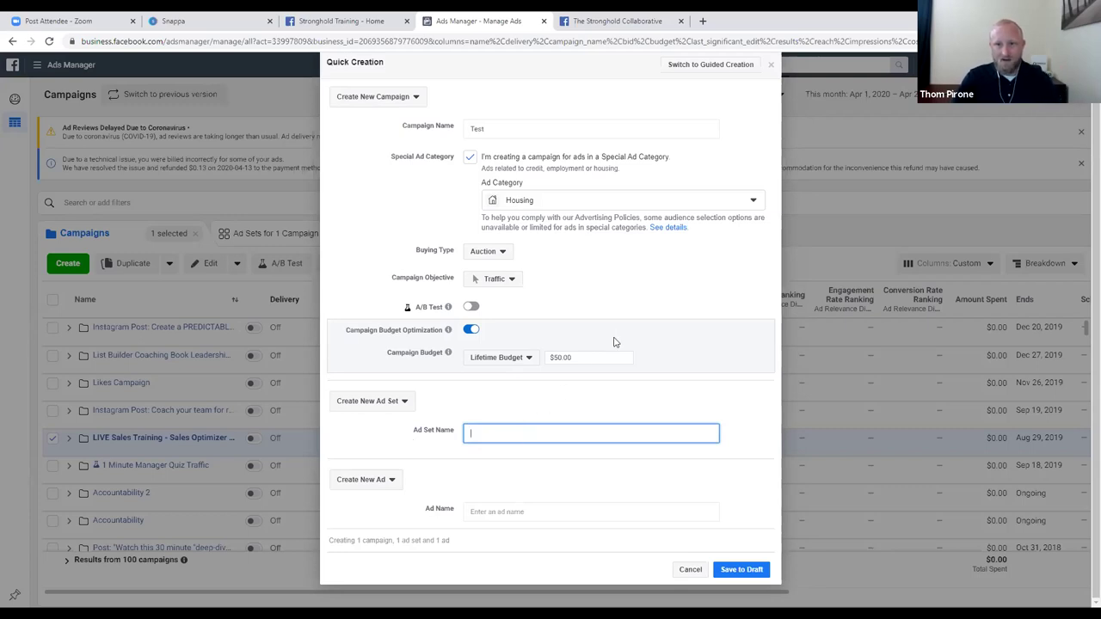
scroll(619, 336, "up", 1)
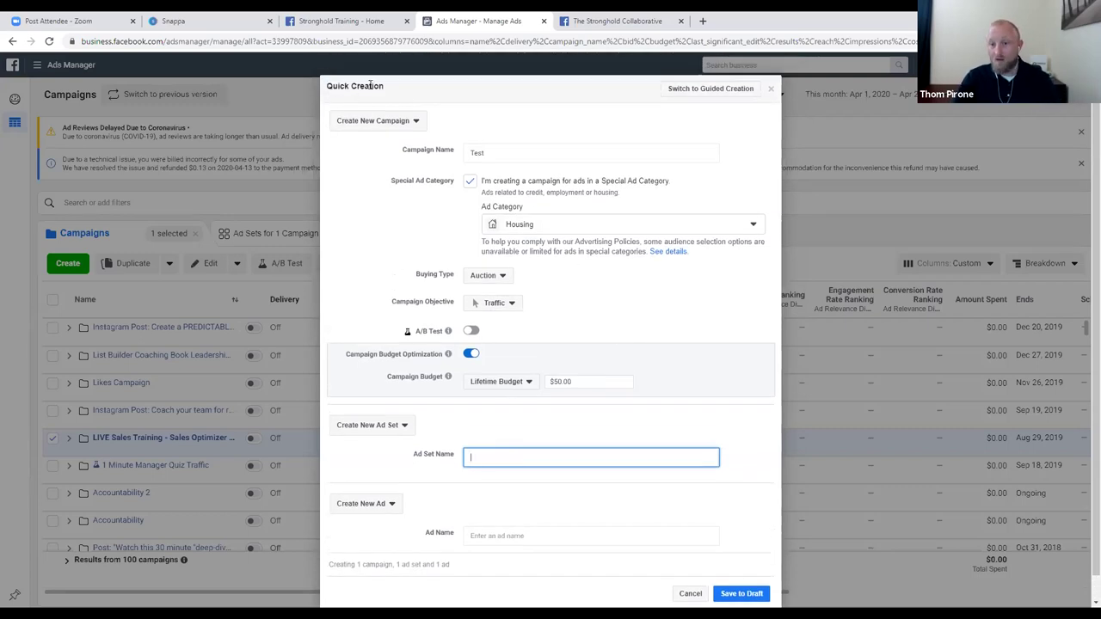
left_click(735, 92)
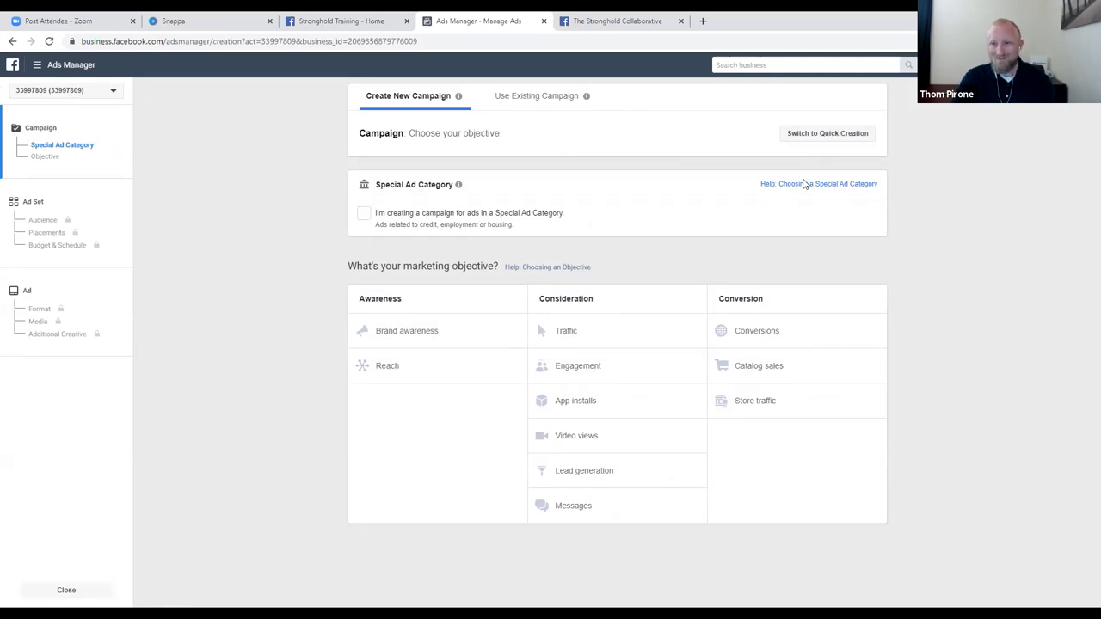
left_click(541, 98)
left_click(413, 99)
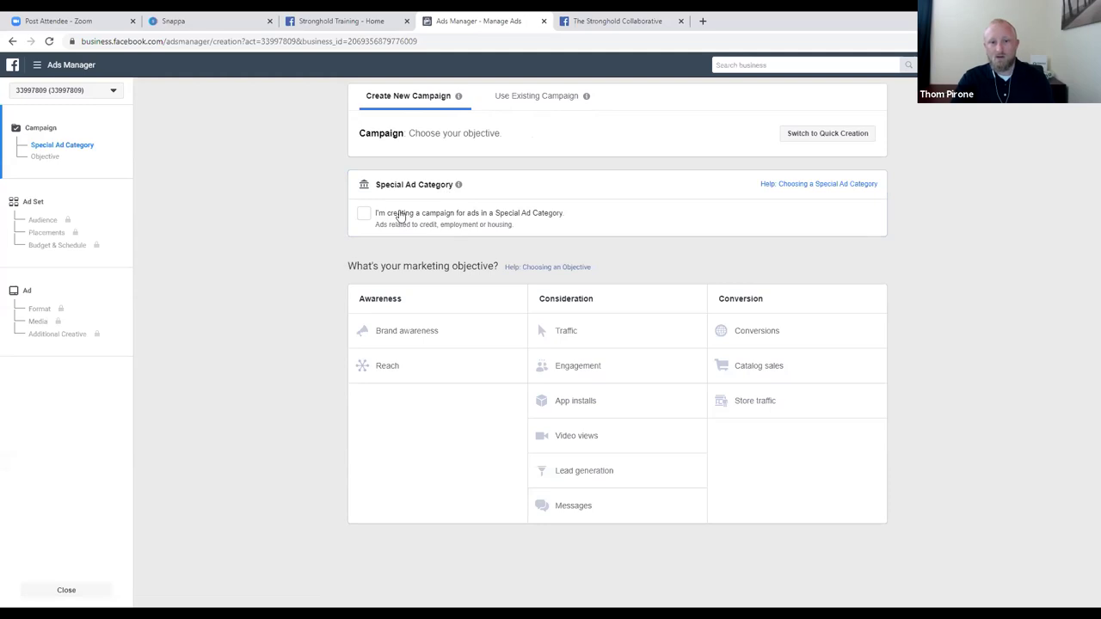
- Mark the new campaign as a Special Ad Category campaign for Housing and choose Engagement as its marketing objective
left_click(364, 213)
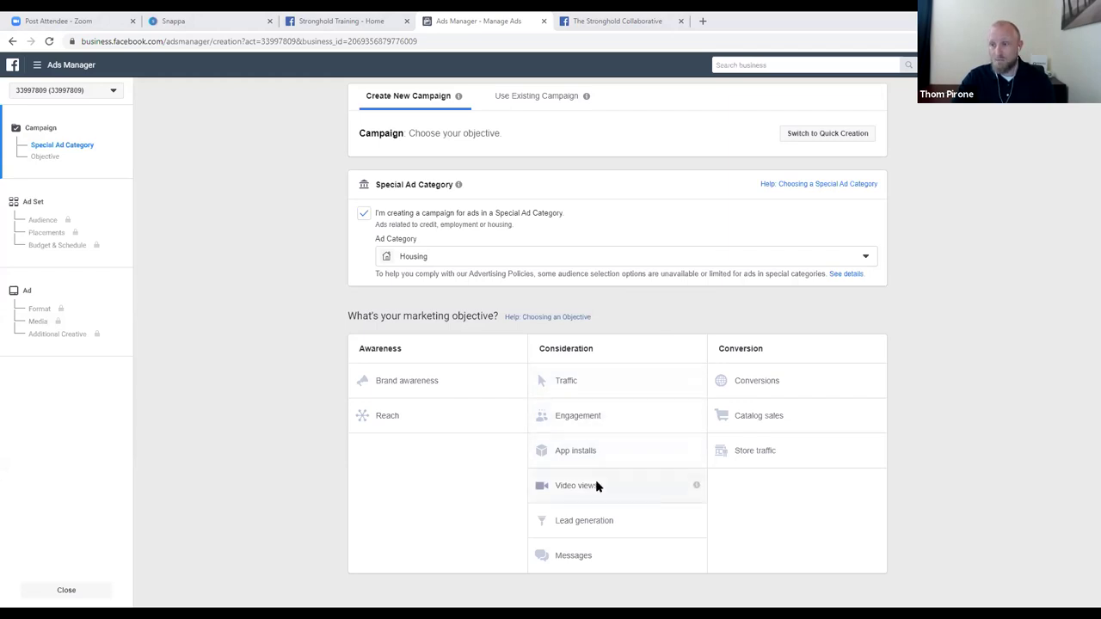
left_click(593, 419)
scroll(634, 443, "down", 4)
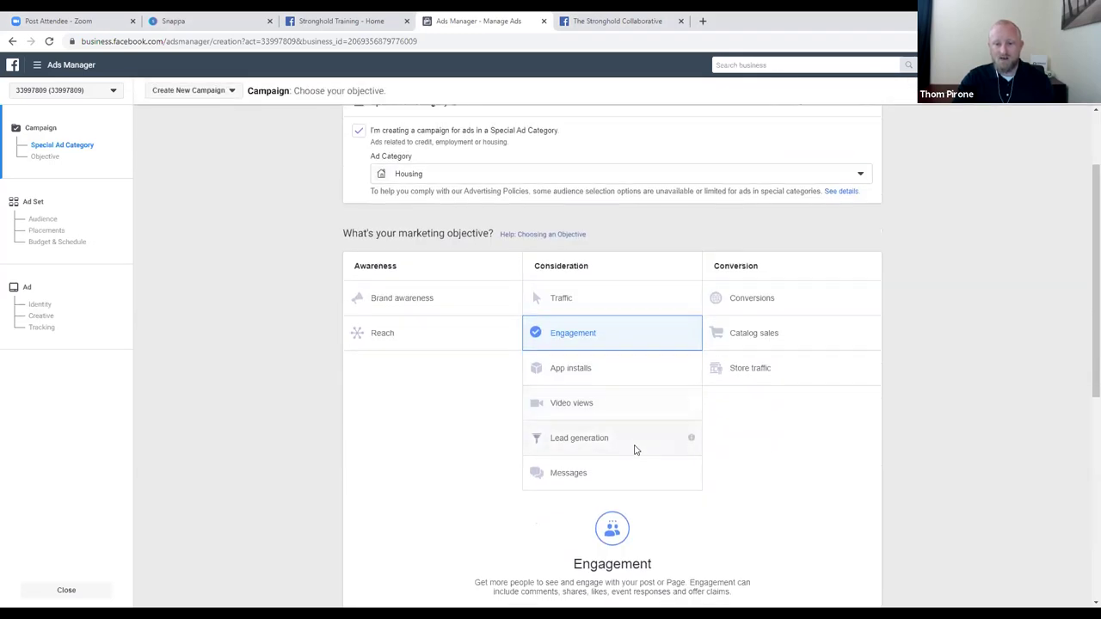
scroll(641, 437, "down", 1)
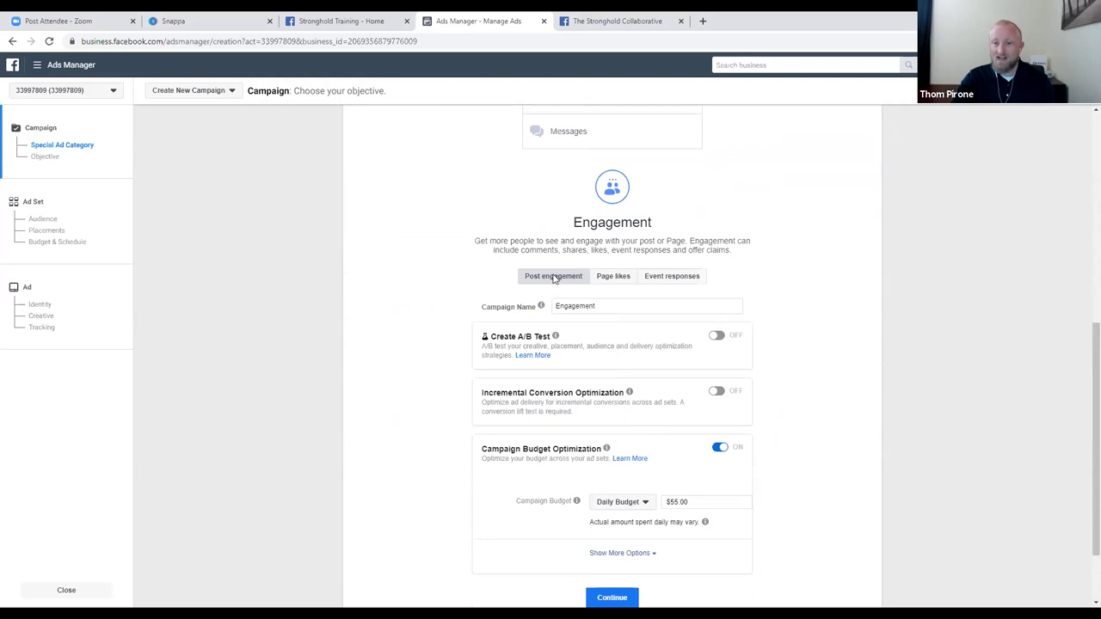
- Compare the Page likes and Event responses engagement types and return to Post engagement
left_click(617, 283)
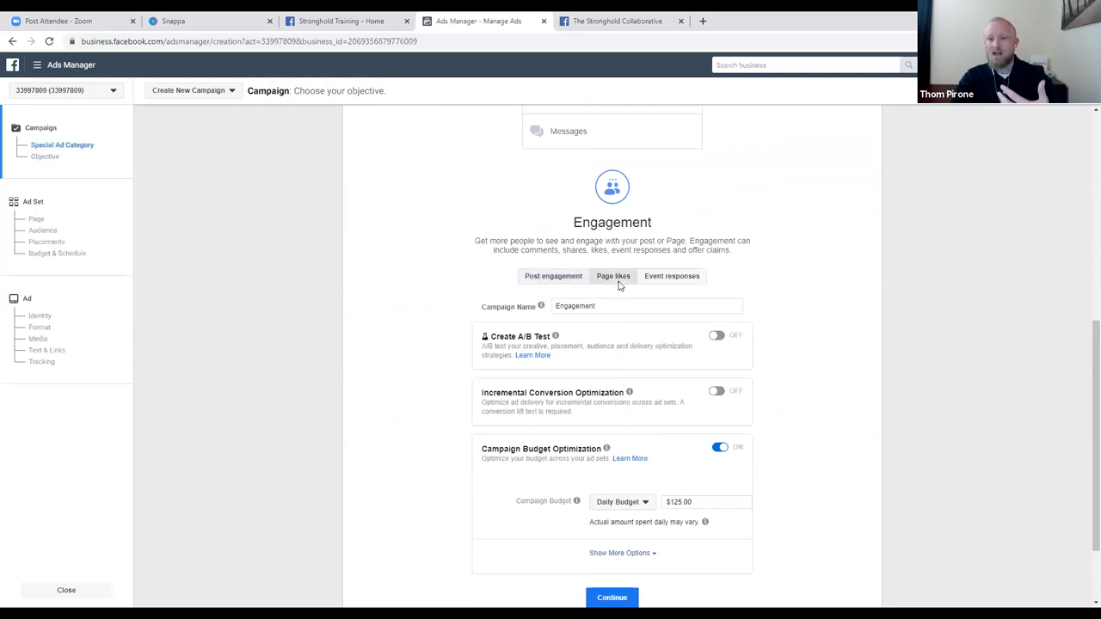
left_click(695, 281)
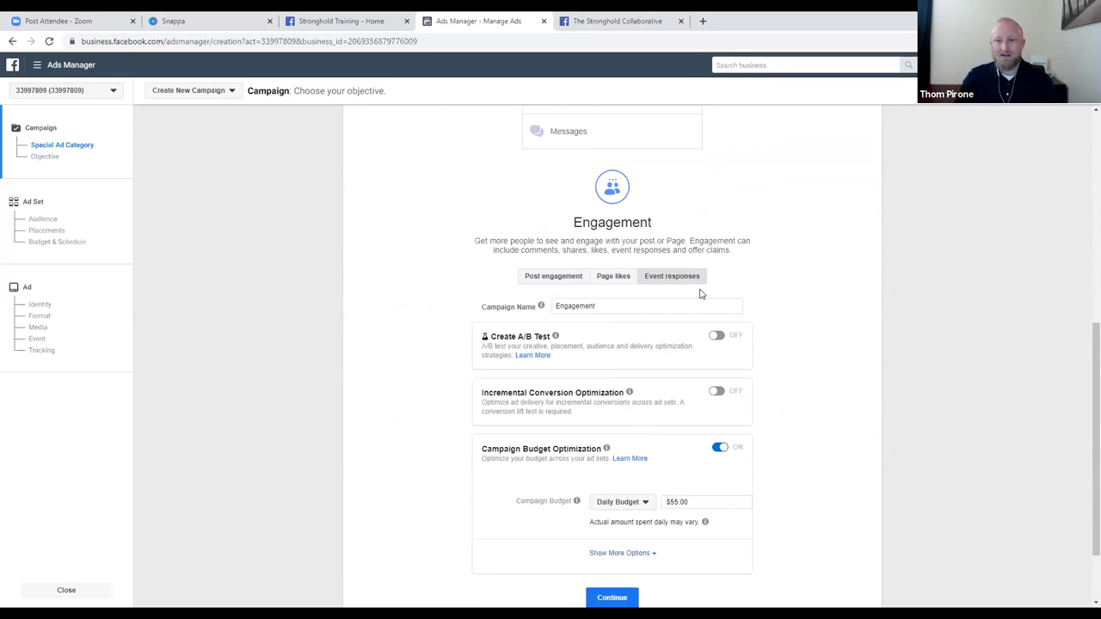
left_click(606, 277)
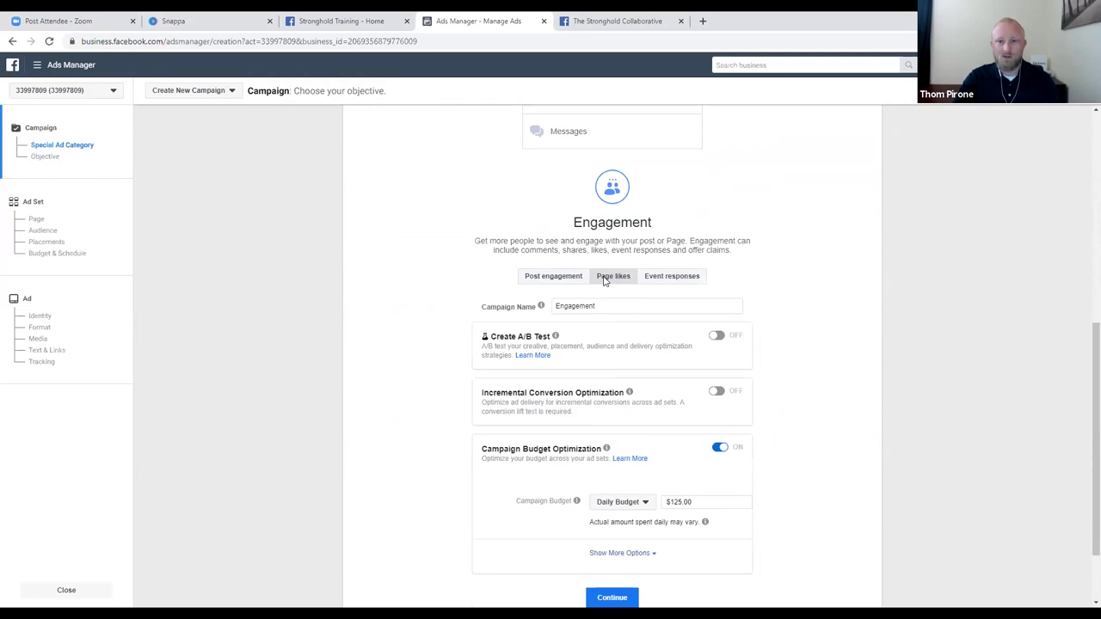
left_click(566, 280)
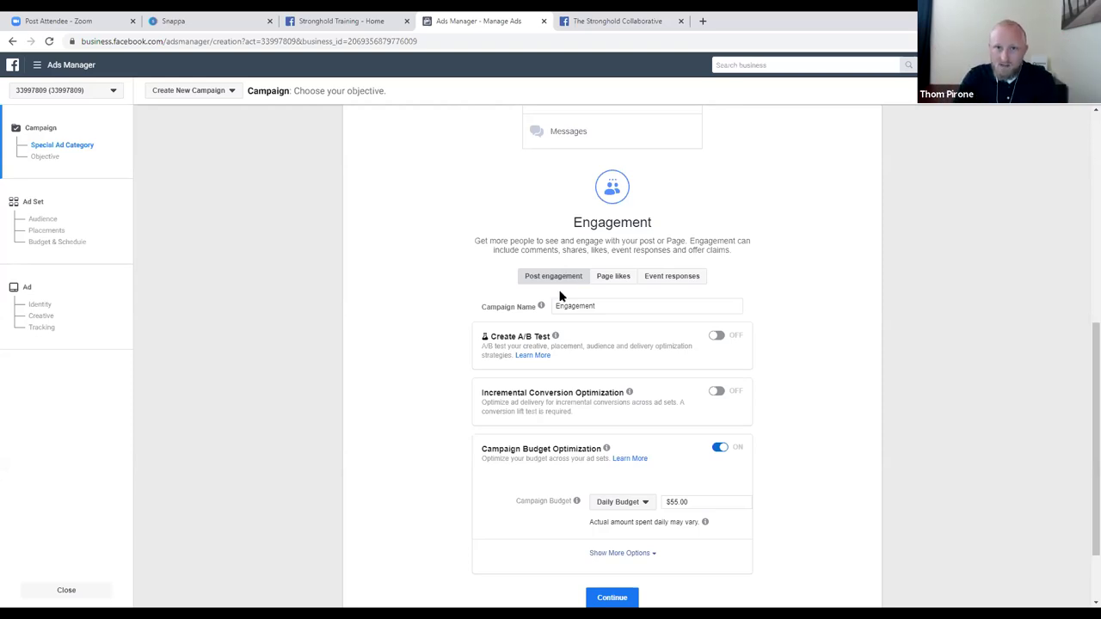
- Give the Engagement campaign a lifetime budget of $50 and continue to the ad set setup
scroll(595, 292, "up", 3)
scroll(622, 340, "up", 3)
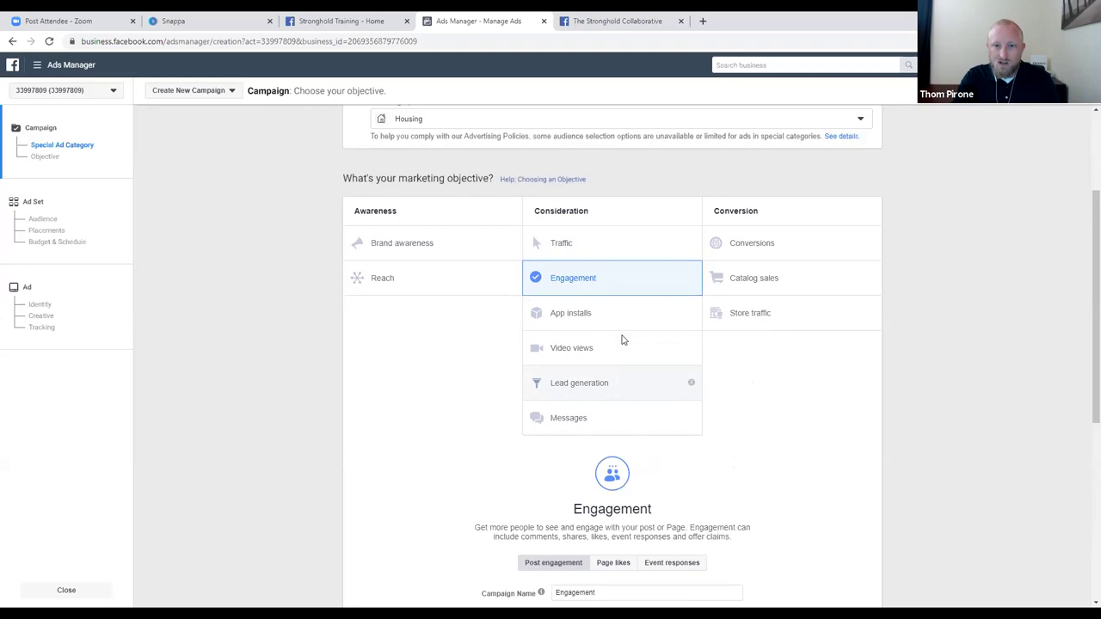
scroll(621, 348, "down", 4)
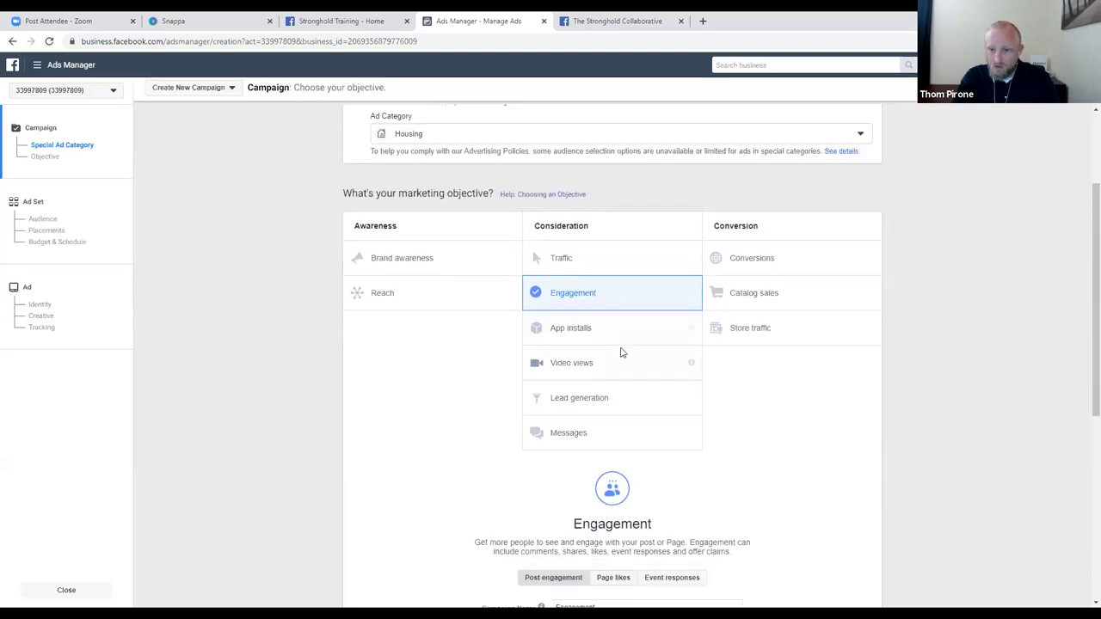
scroll(619, 346, "down", 1)
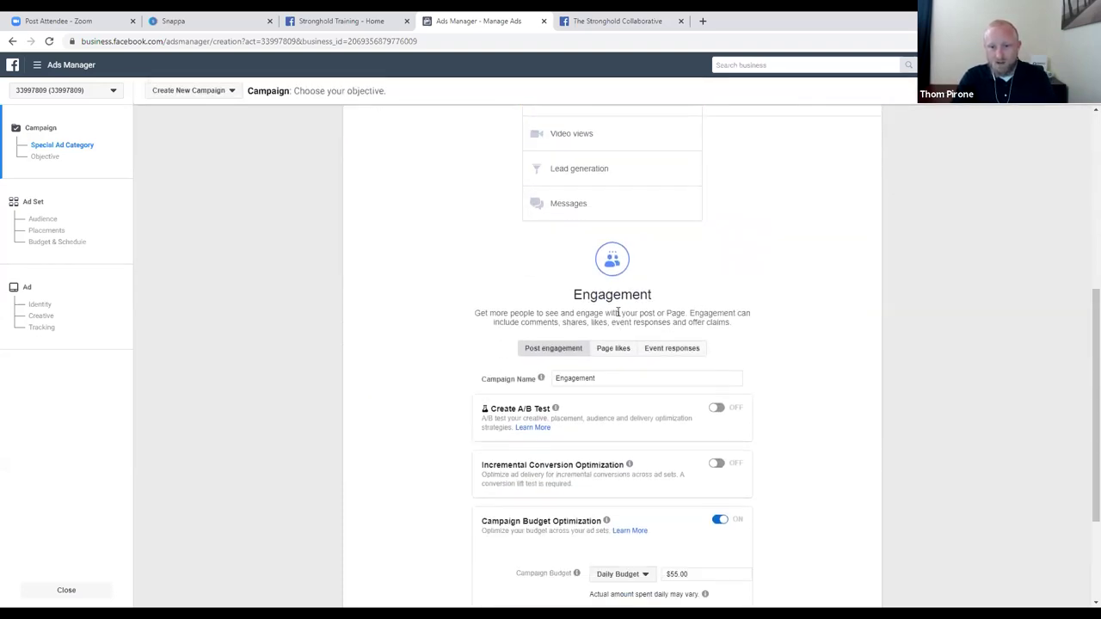
scroll(577, 389, "down", 2)
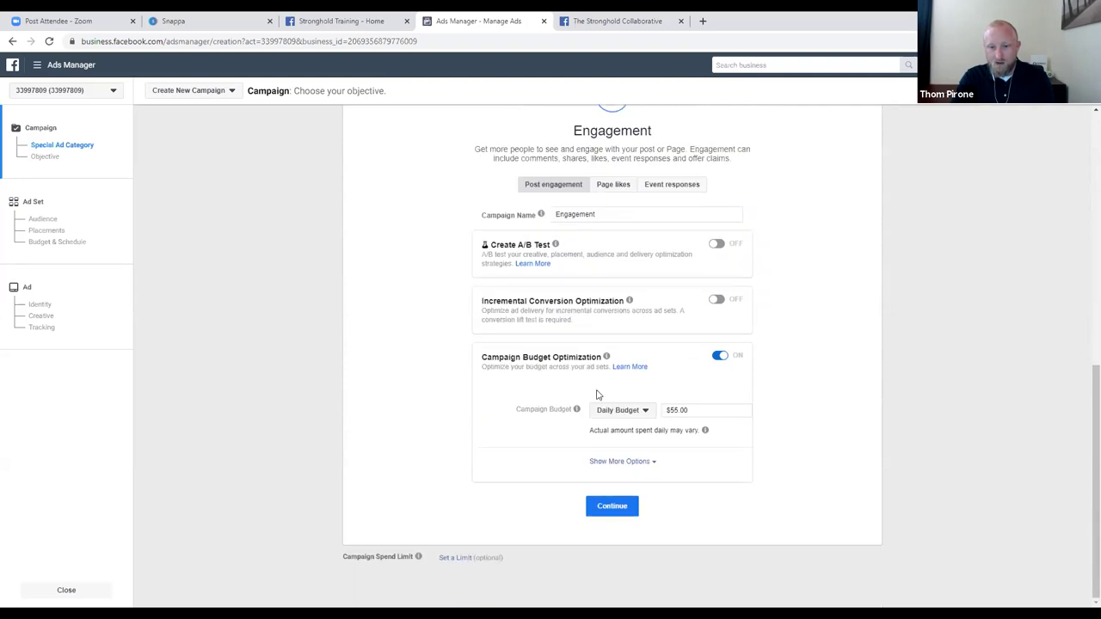
left_click(632, 411)
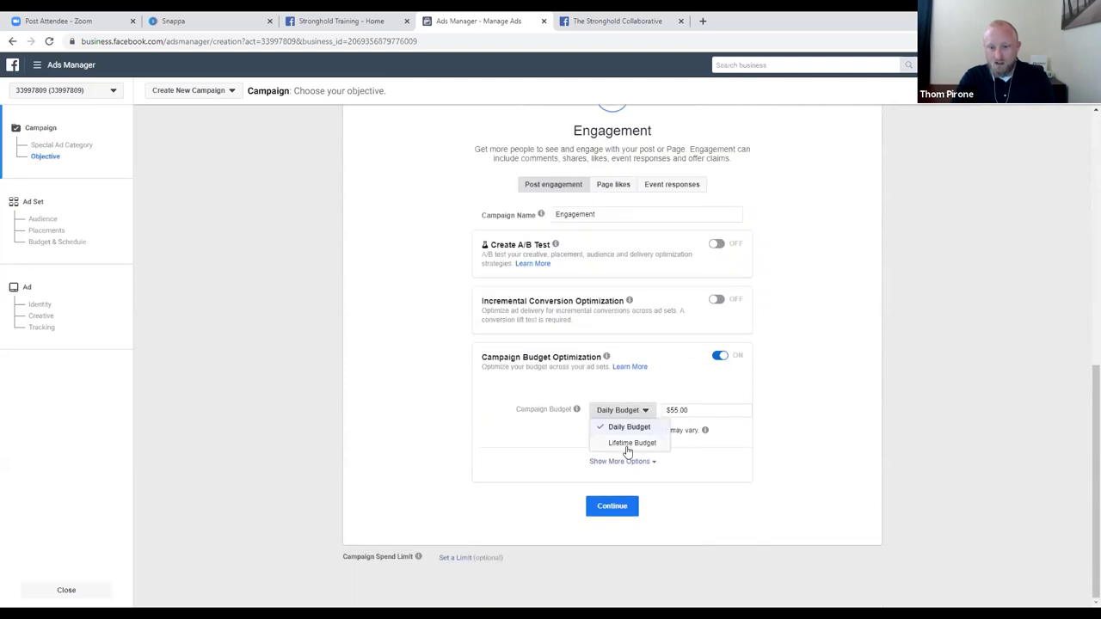
left_click(631, 443)
left_click_drag(700, 454, 656, 457)
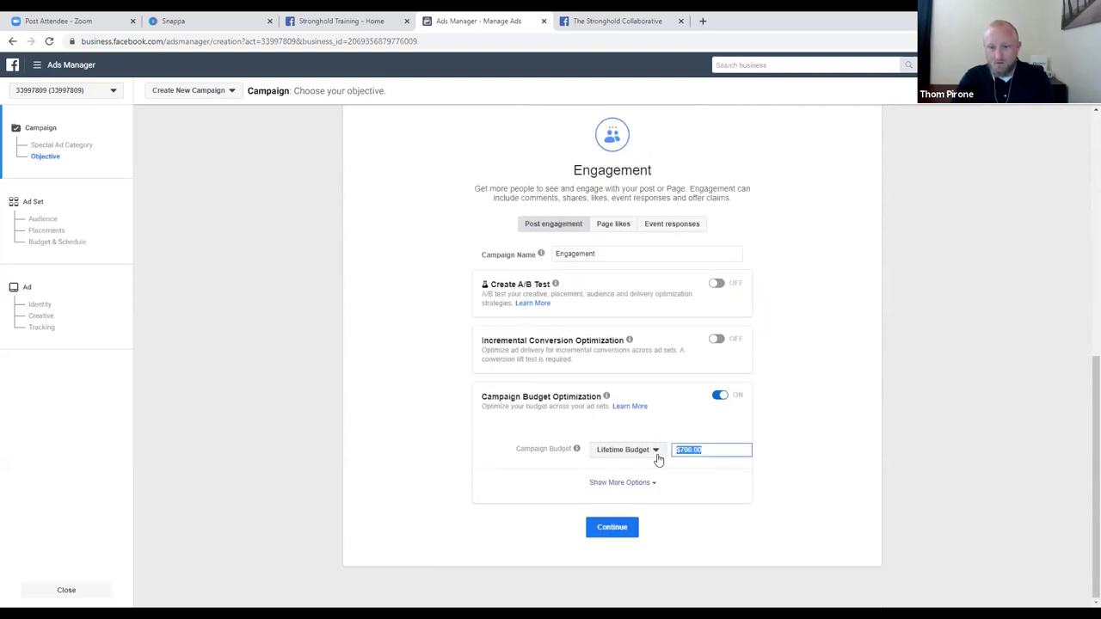
type("50")
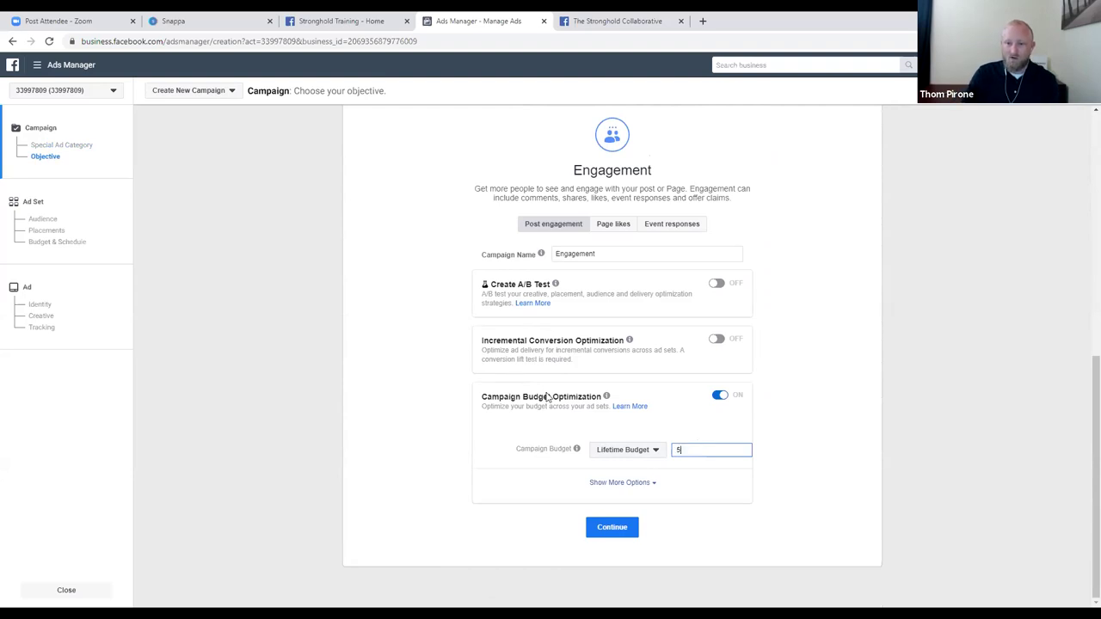
left_click(780, 348)
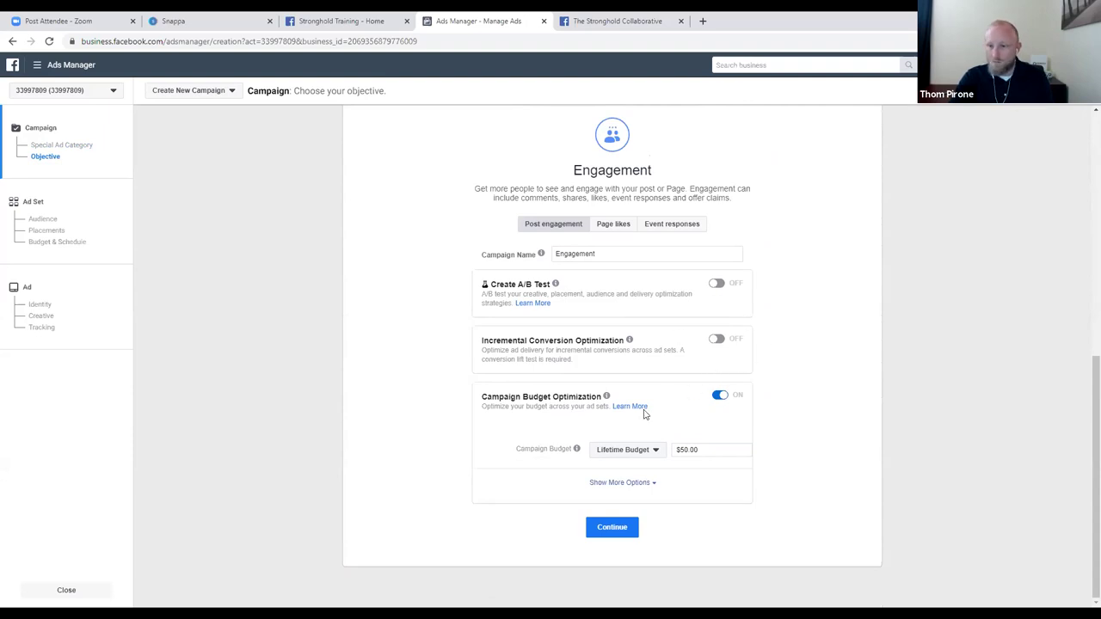
left_click(622, 531)
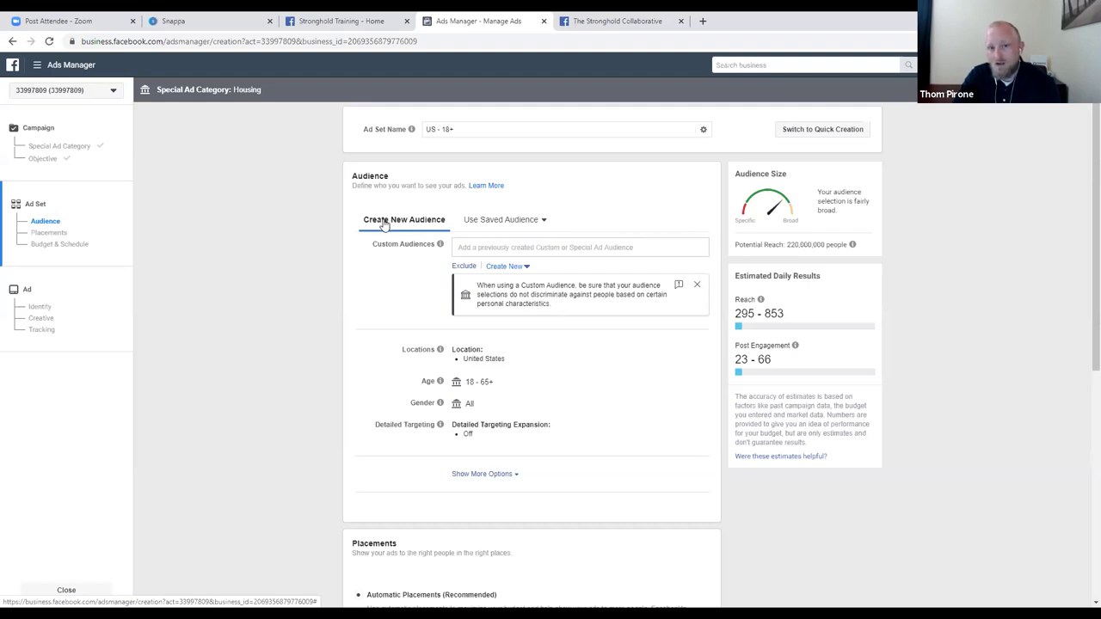
- Look through the existing custom audiences and search them for "Test", adding none to the ad set
left_click(479, 248)
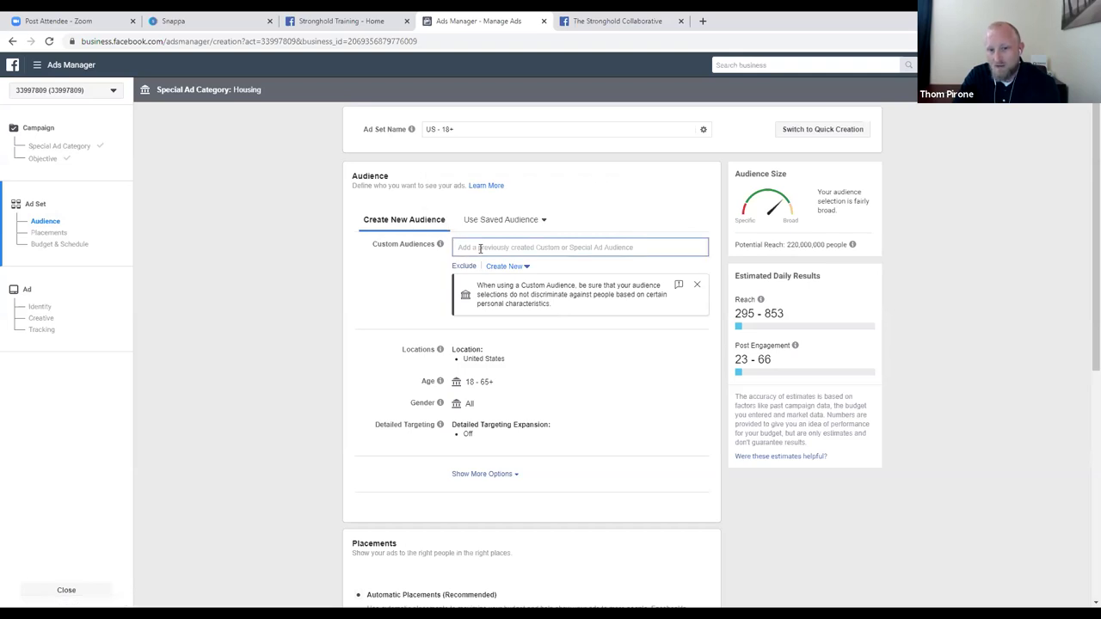
left_click(374, 277)
left_click(471, 247)
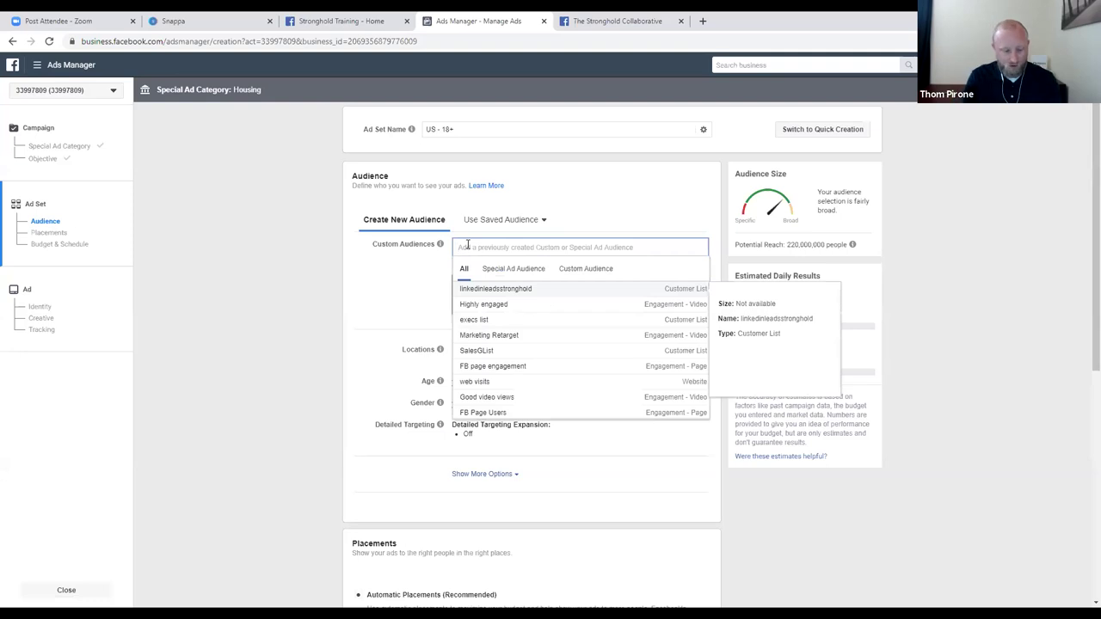
type("Test")
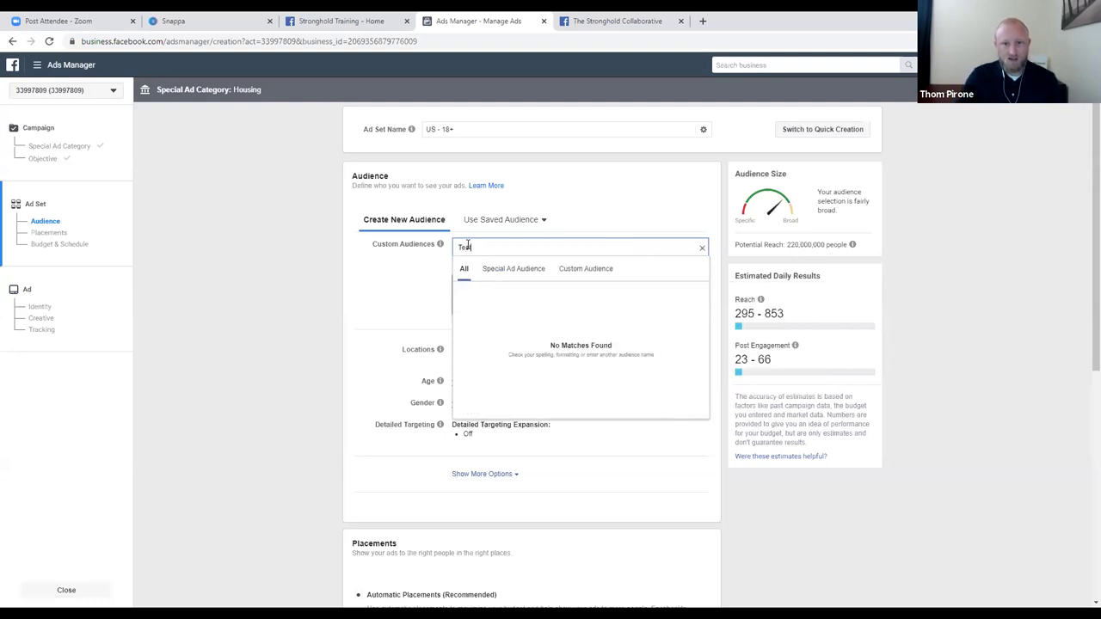
left_click(363, 269)
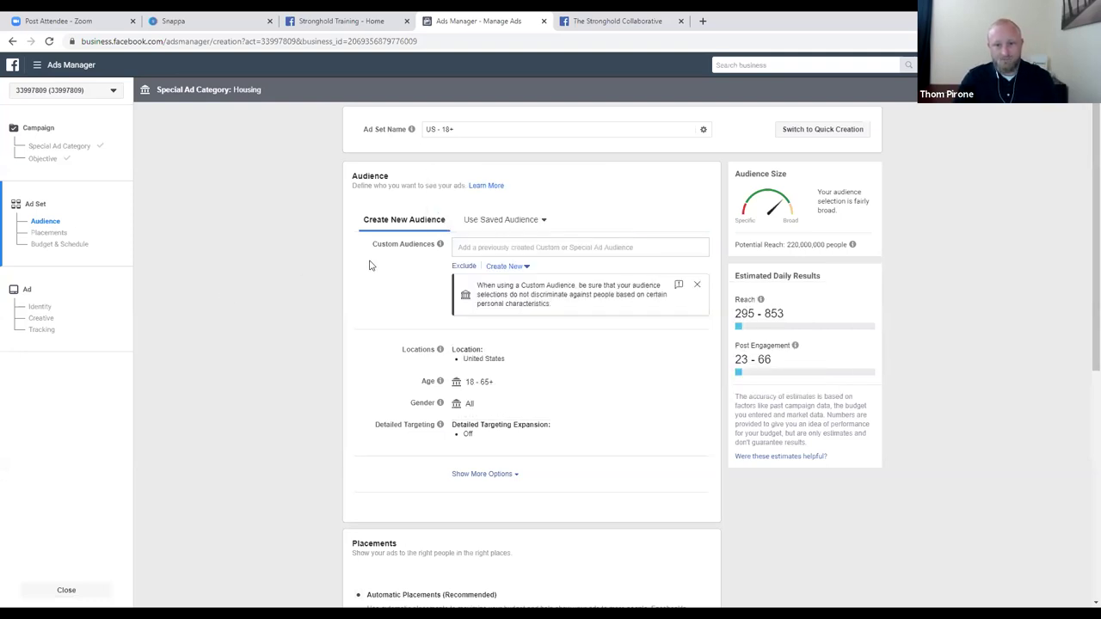
- Check which new audience types can be created and examine the ad set's age and gender targeting restrictions
left_click(526, 269)
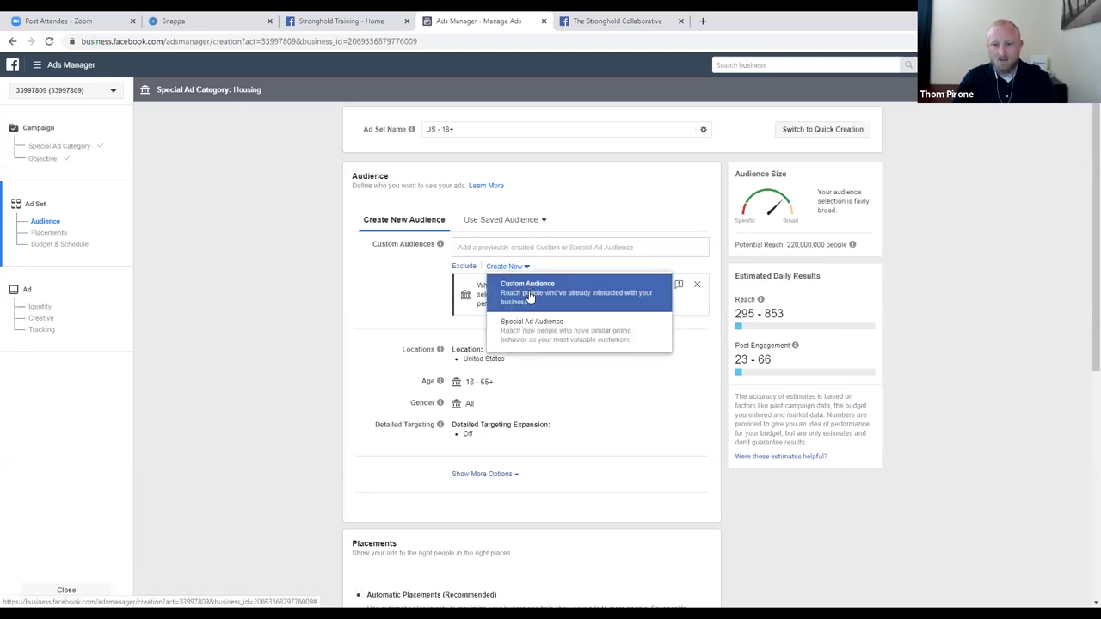
left_click(301, 280)
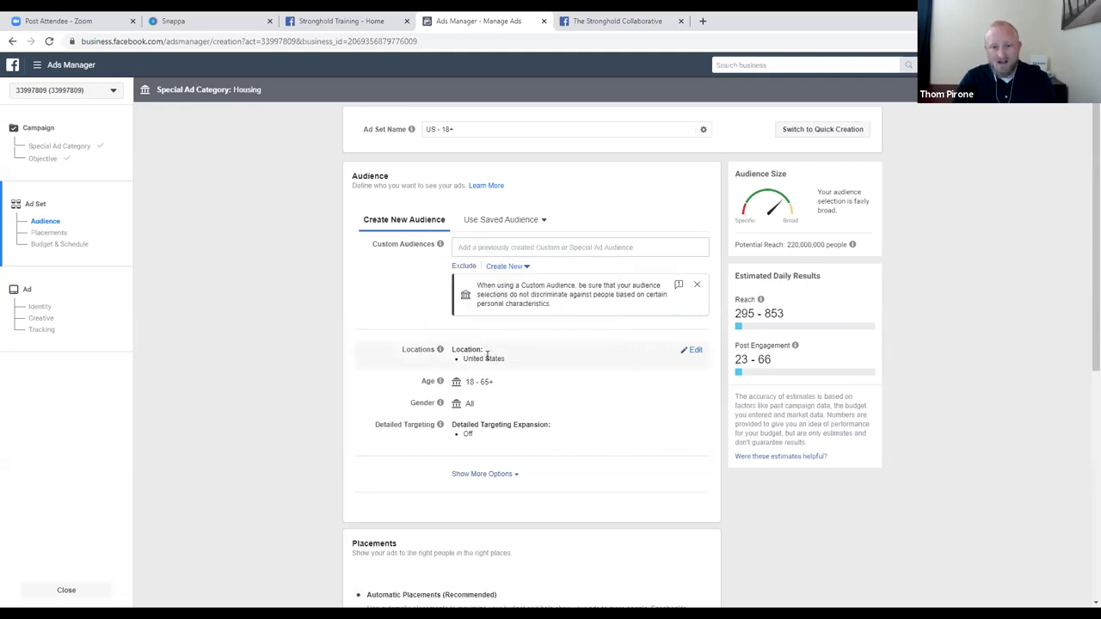
mouse_move(469, 402)
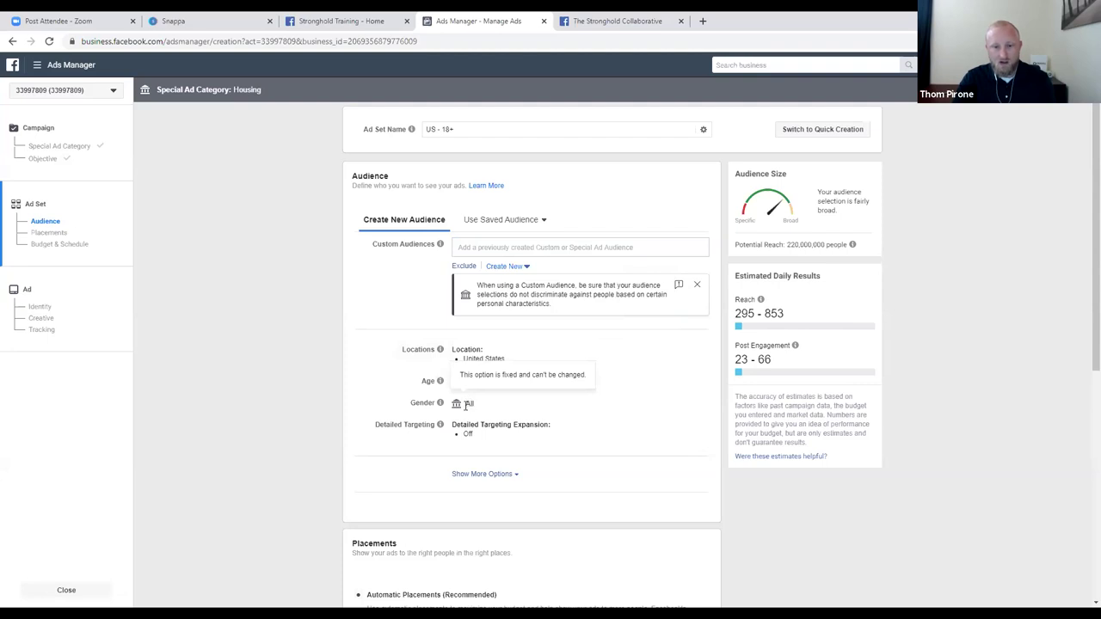
mouse_move(444, 384)
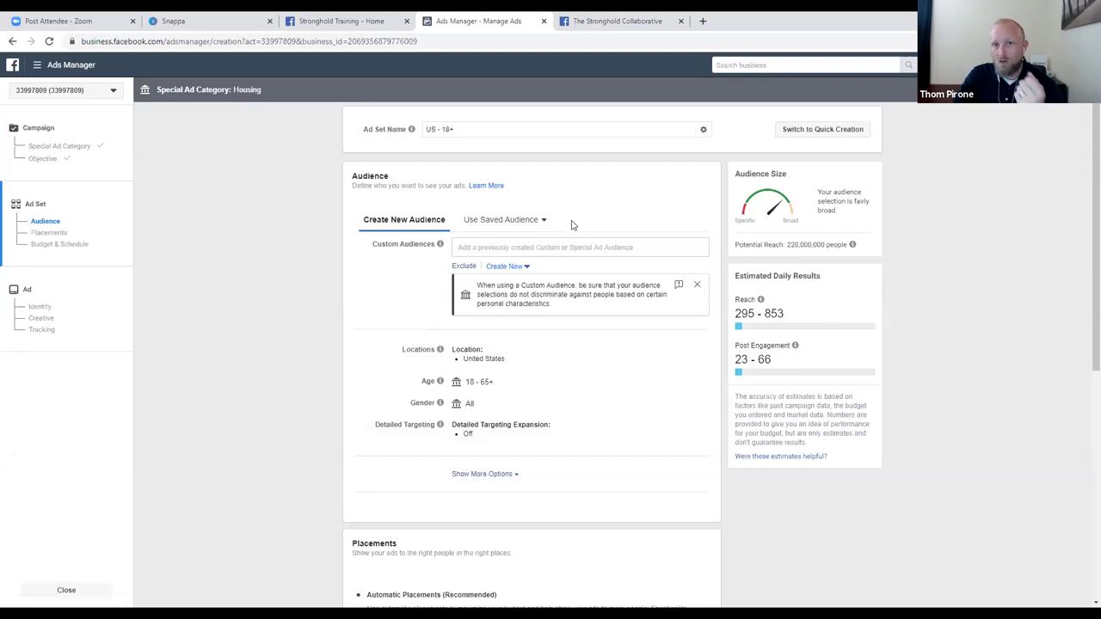
- Start a new video engagement custom audience of people who have watched at least 50% of a video
left_click(507, 268)
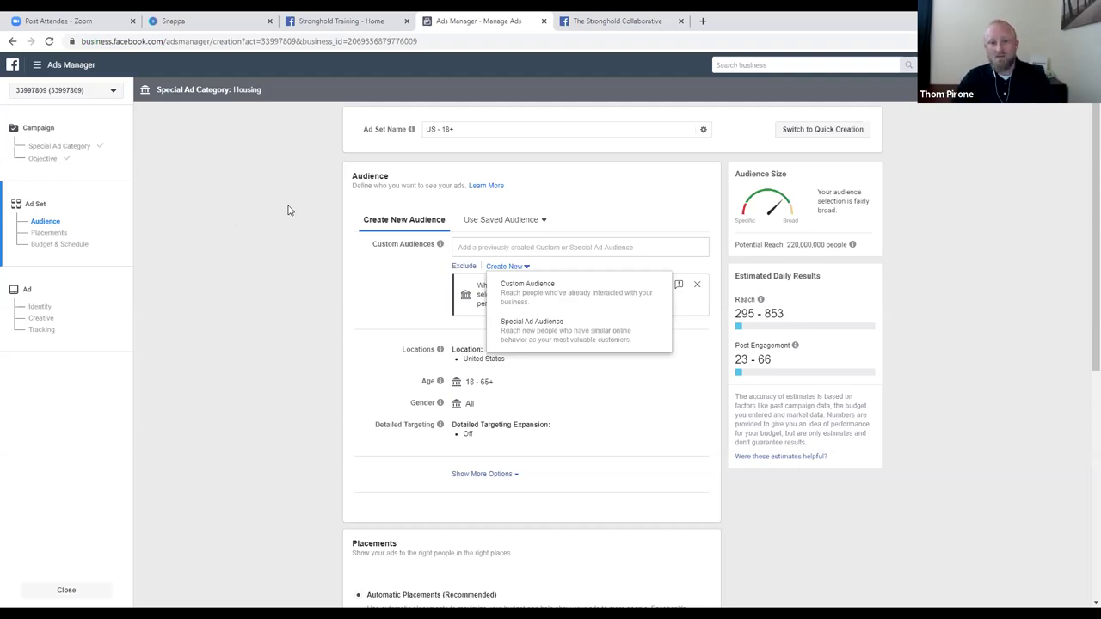
left_click(520, 293)
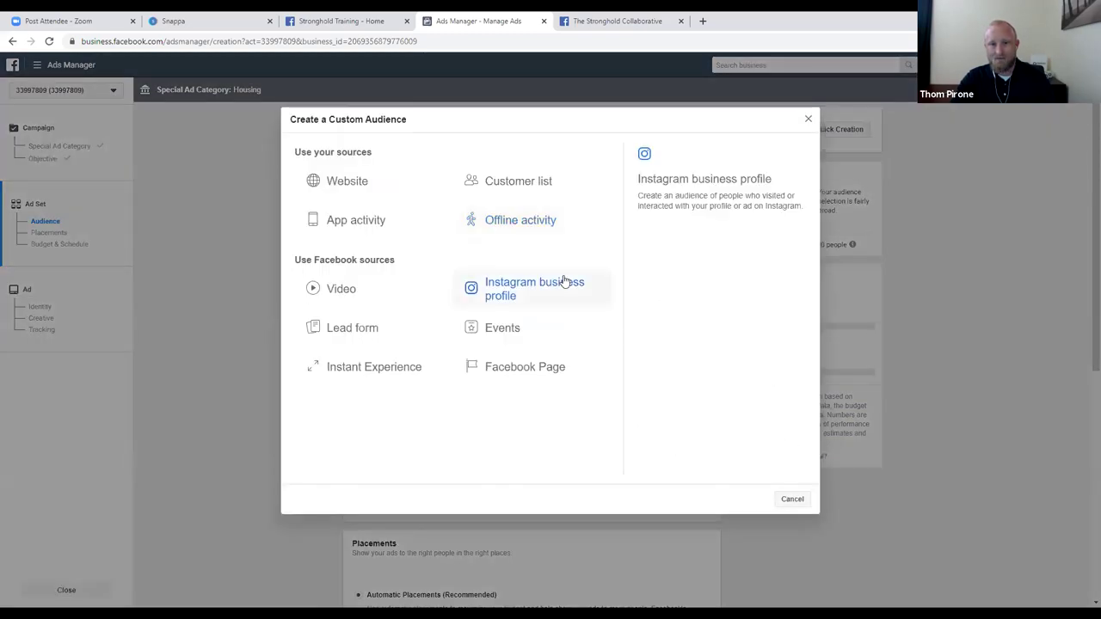
left_click(351, 291)
left_click(433, 241)
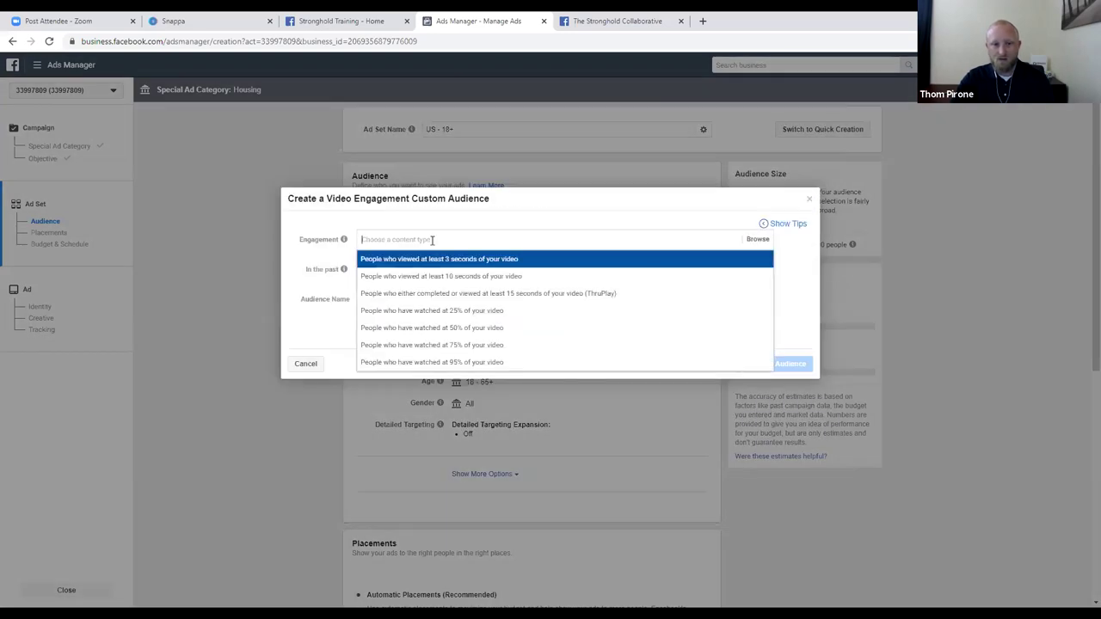
left_click(467, 328)
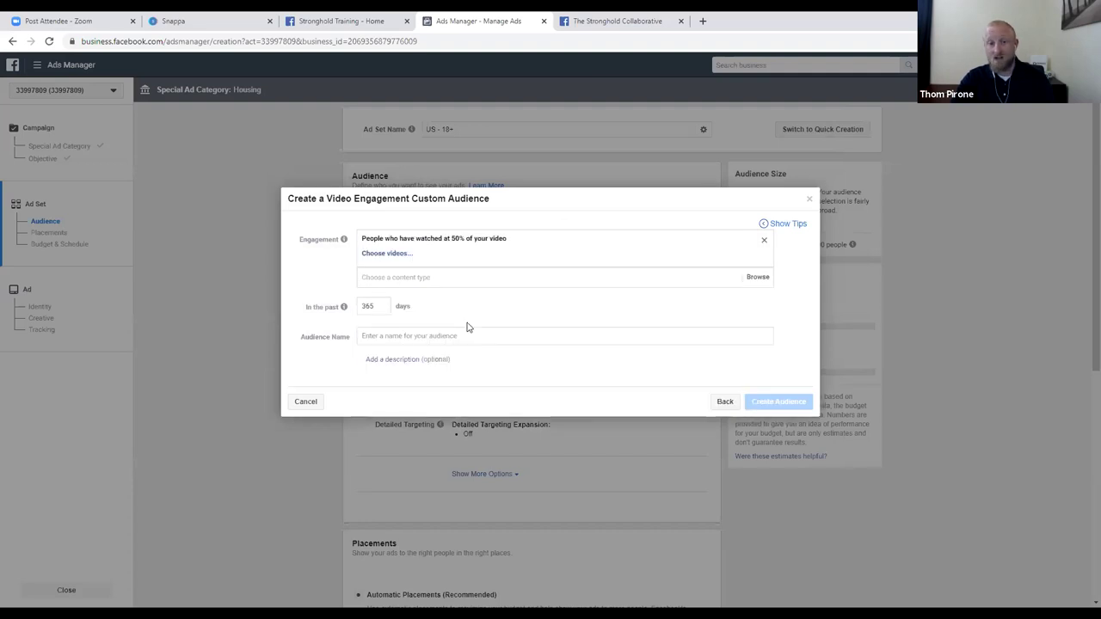
- Base the audience on Stronghold Training's "REALTORS - Do Your Own Face…", "3 Types of Effective Marketing Messages" and "Social Media Marketing for REAL…" videos
left_click(399, 252)
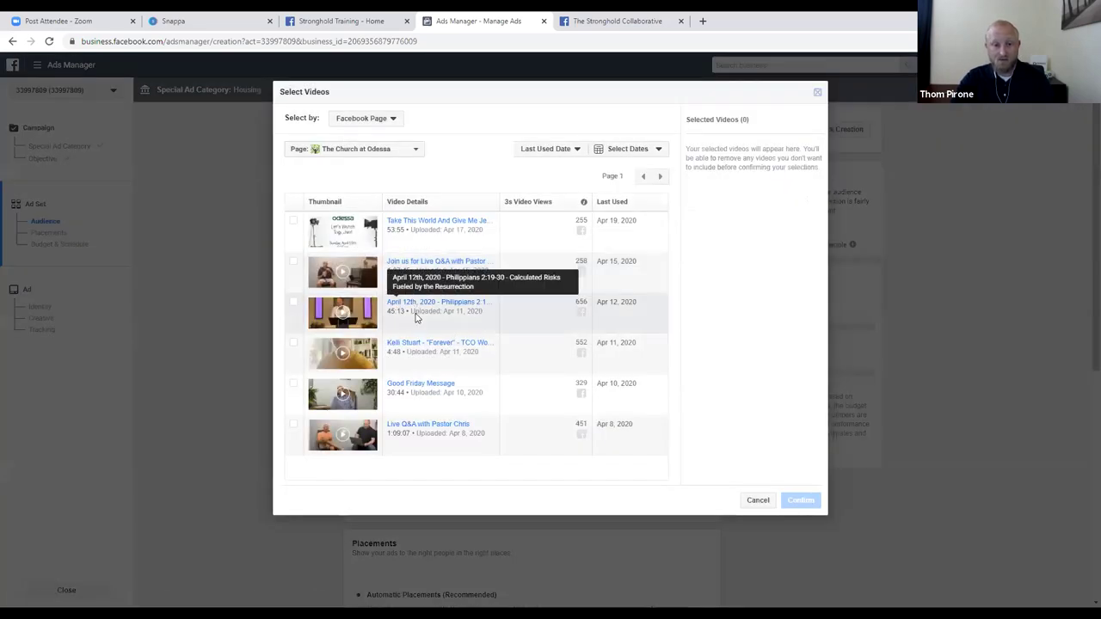
left_click(415, 153)
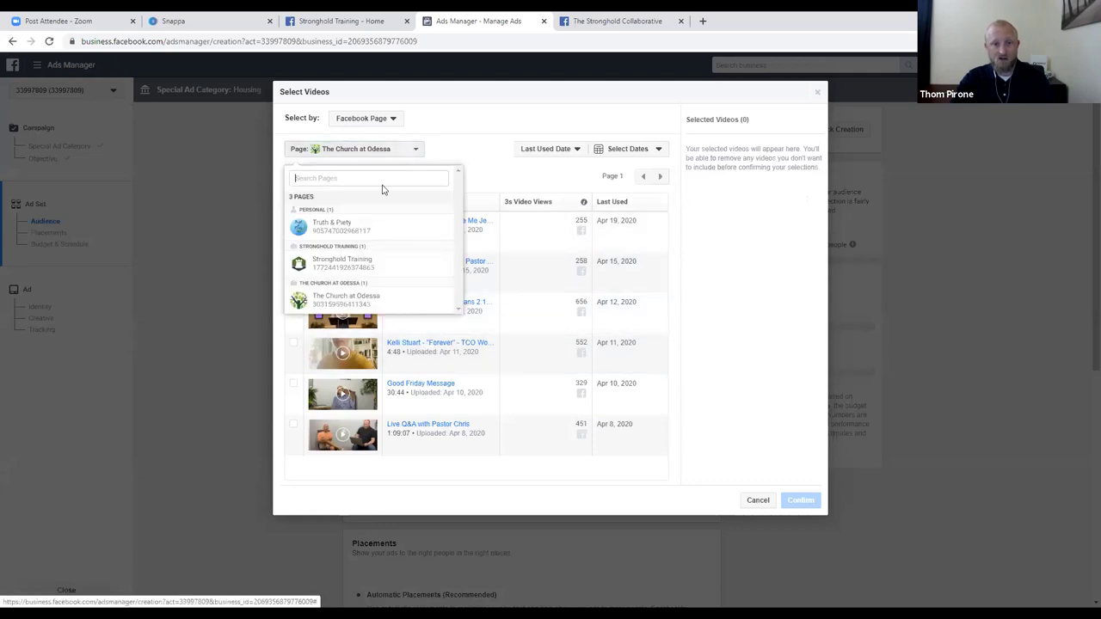
left_click(354, 264)
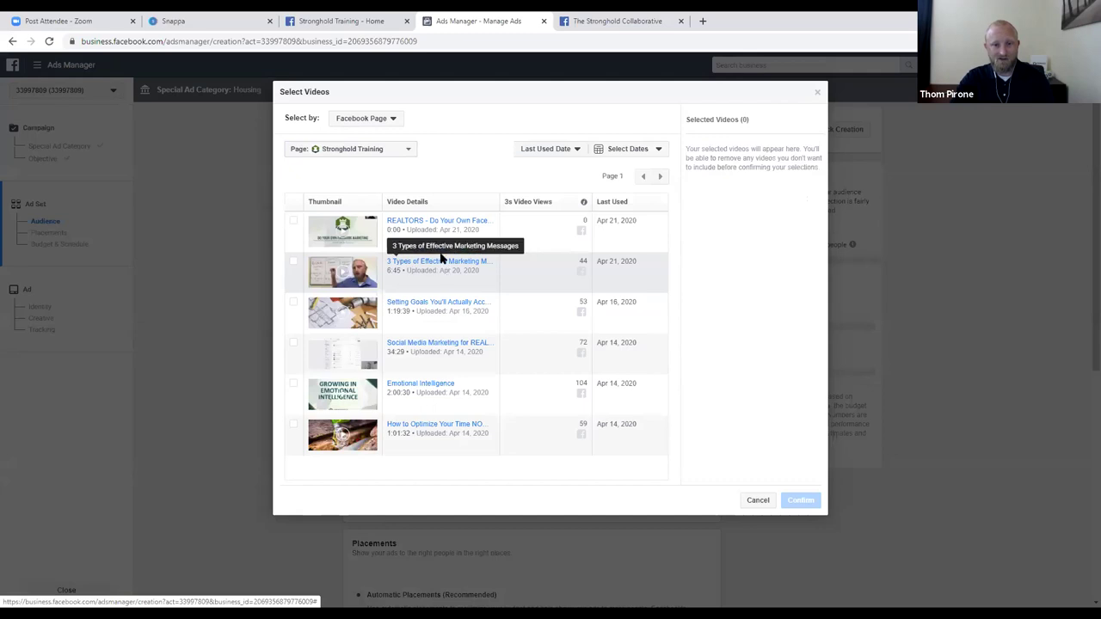
left_click(293, 221)
left_click(294, 262)
left_click(293, 343)
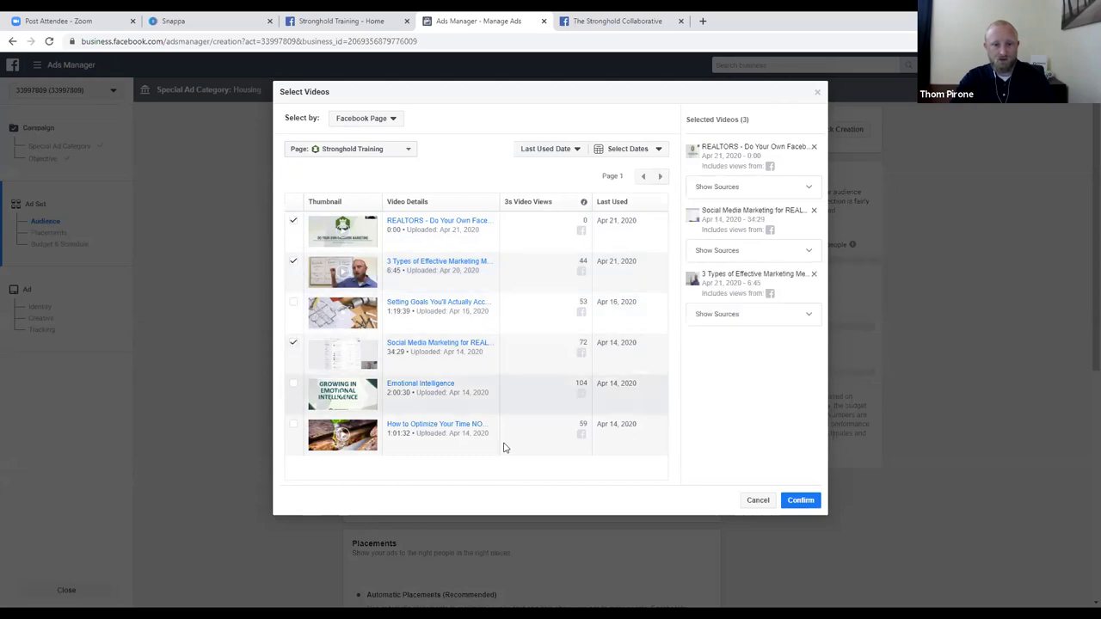
left_click(797, 501)
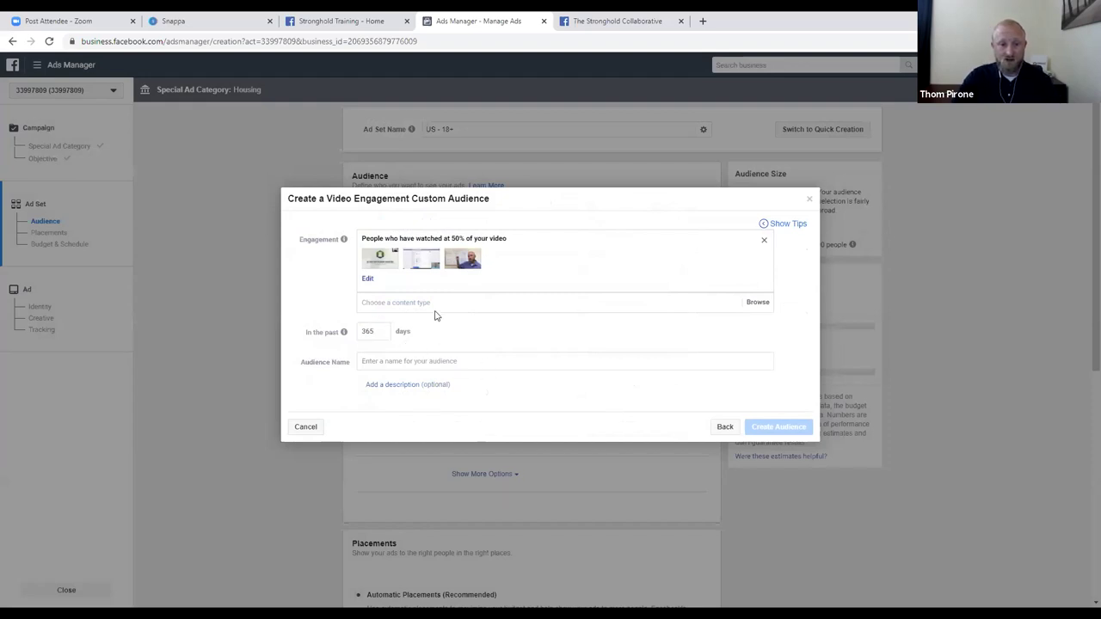
- Name the custom audience "Engaged Realtors", create it and dismiss the confirmation
left_click(455, 360)
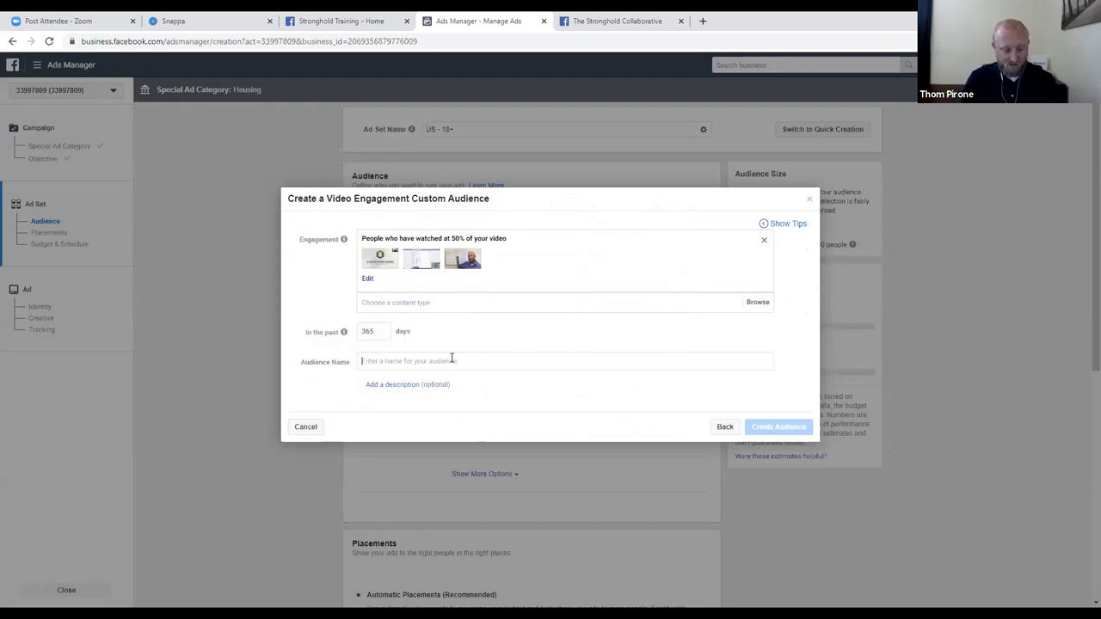
type("Engaged Re")
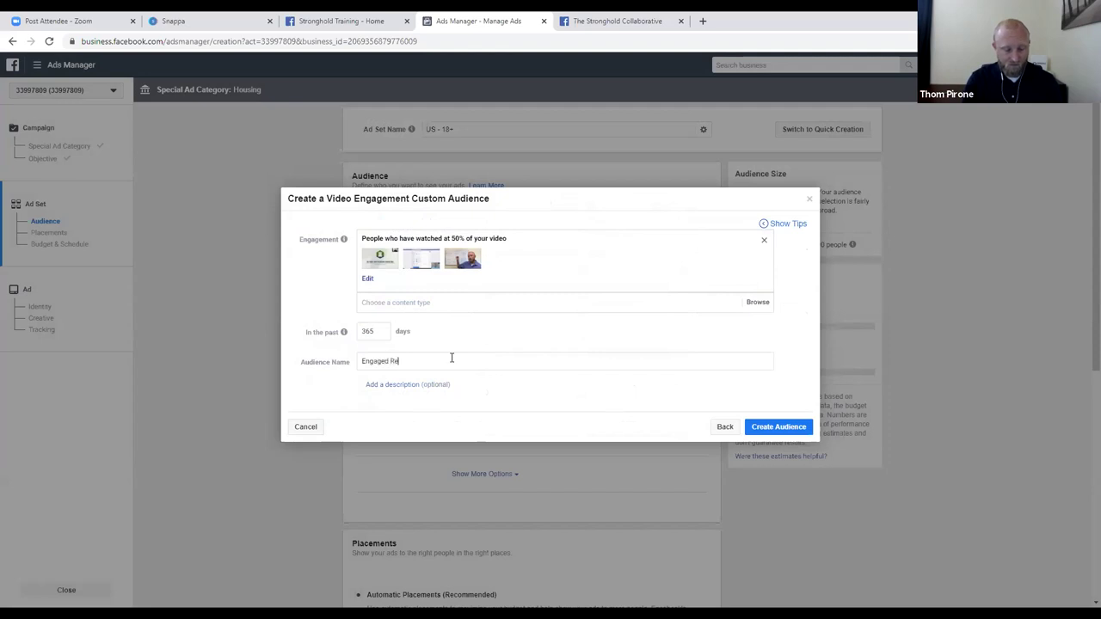
type("altors")
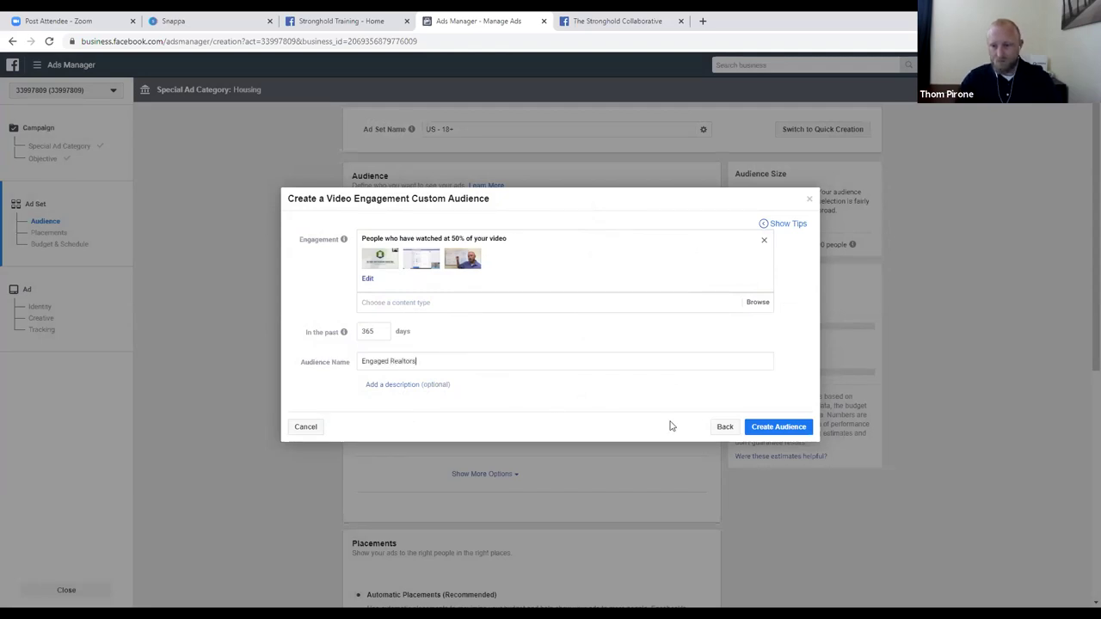
left_click(795, 429)
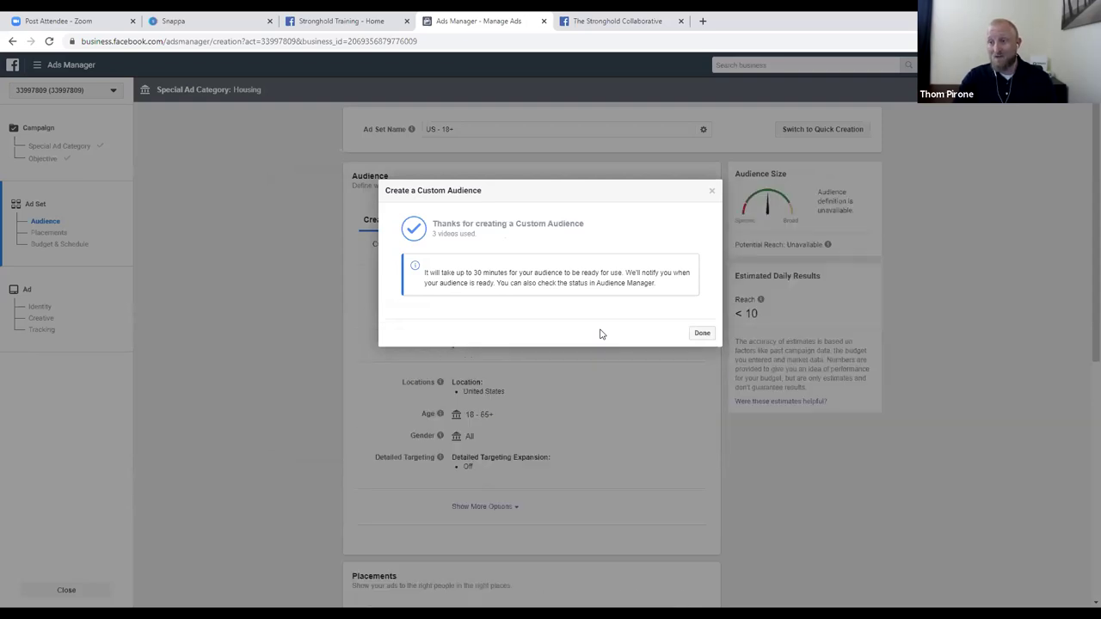
left_click(712, 192)
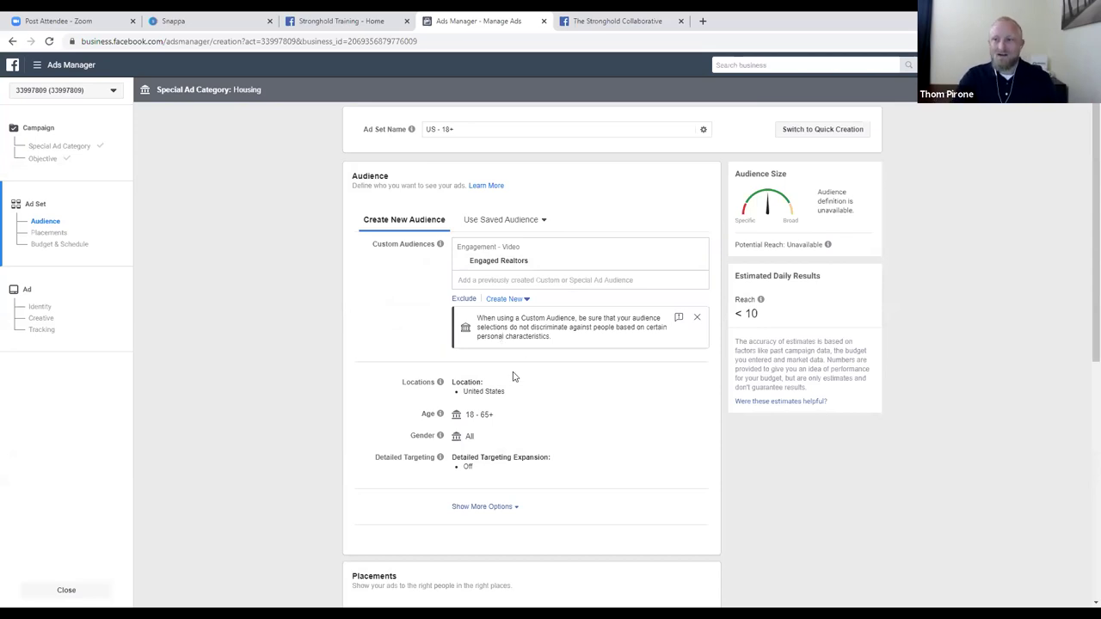
- Review the ad set's audience and placement settings and look through the saved audiences without choosing one
scroll(505, 406, "down", 2)
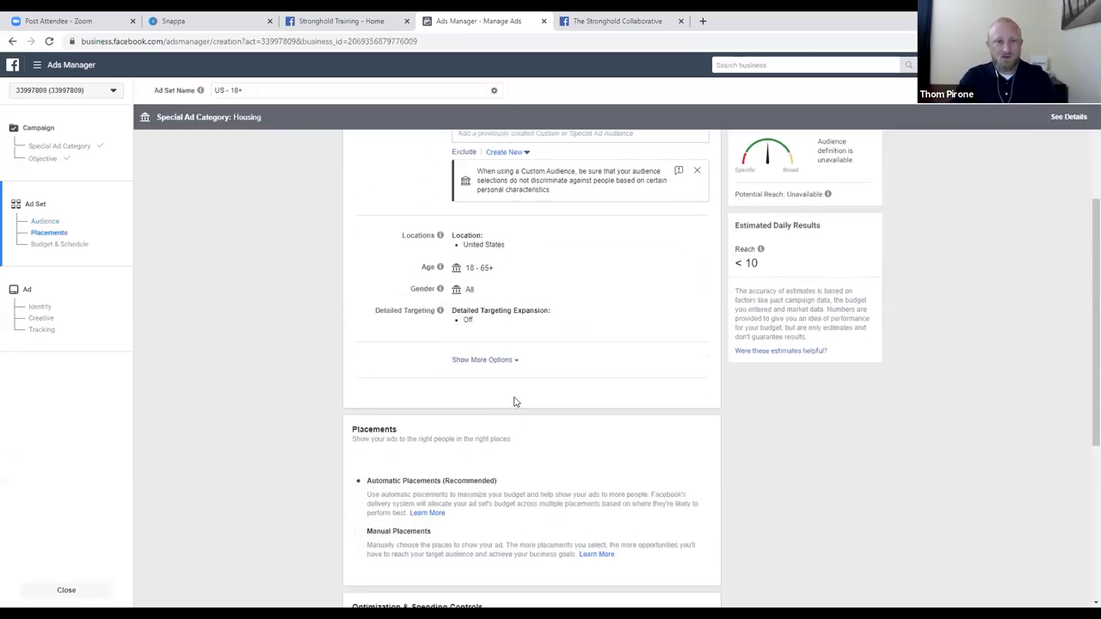
scroll(513, 401, "down", 2)
scroll(535, 348, "up", 4)
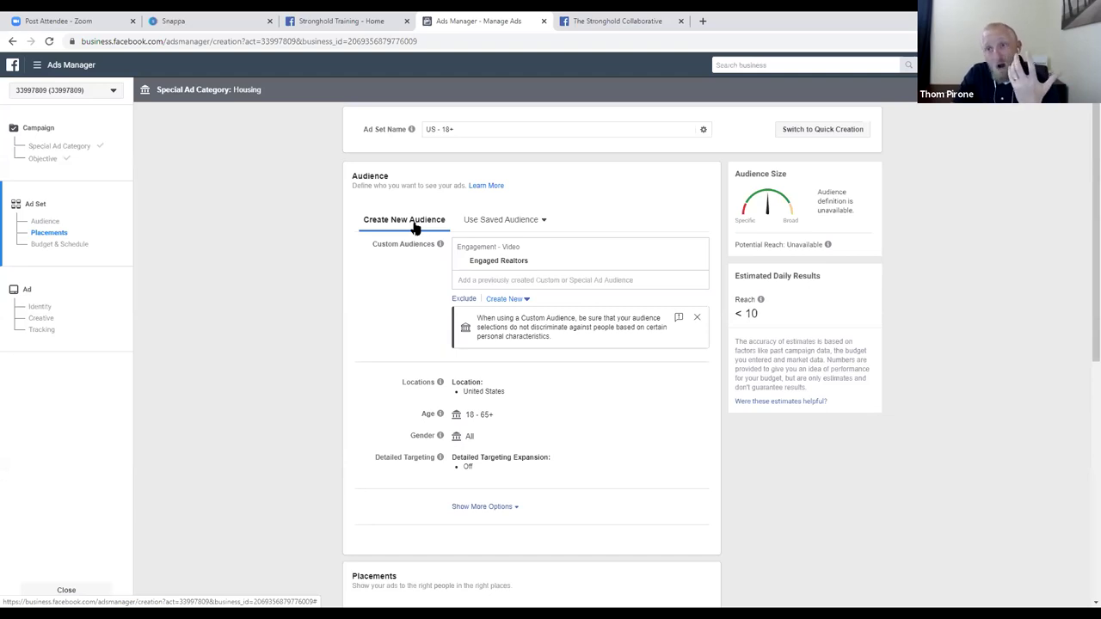
left_click(503, 223)
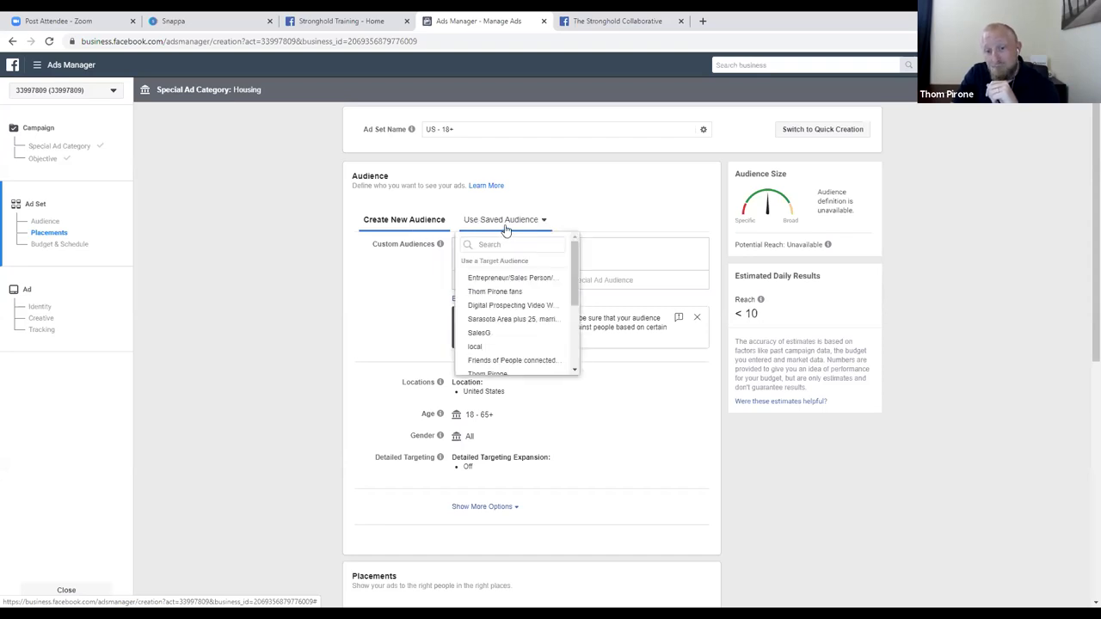
left_click(393, 269)
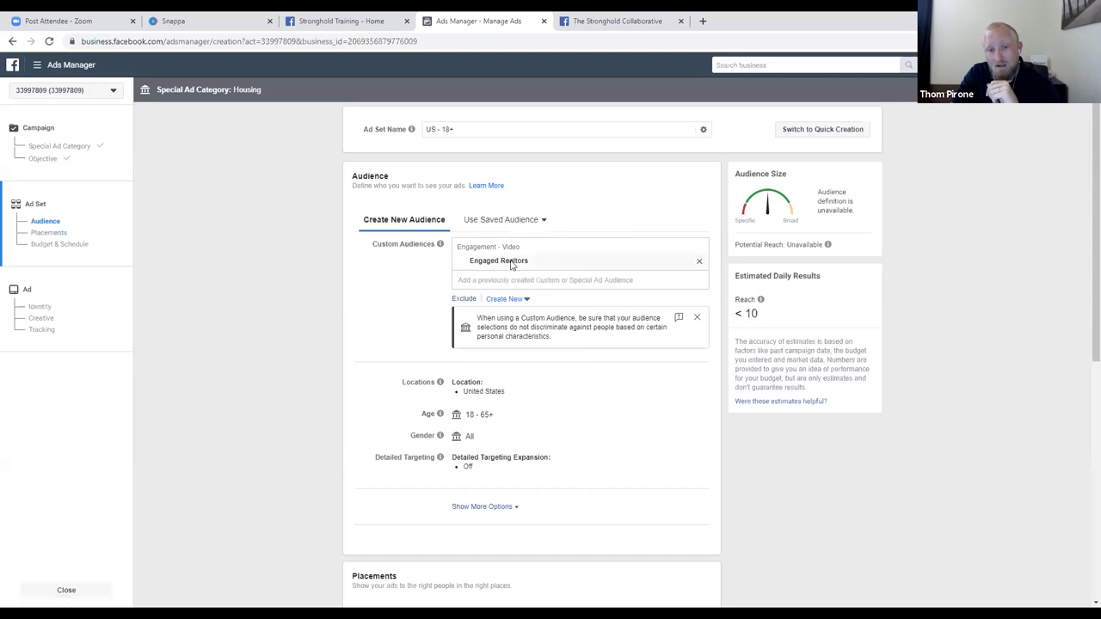
- Remove the Engaged Realtors custom audience from the ad set
left_click(699, 262)
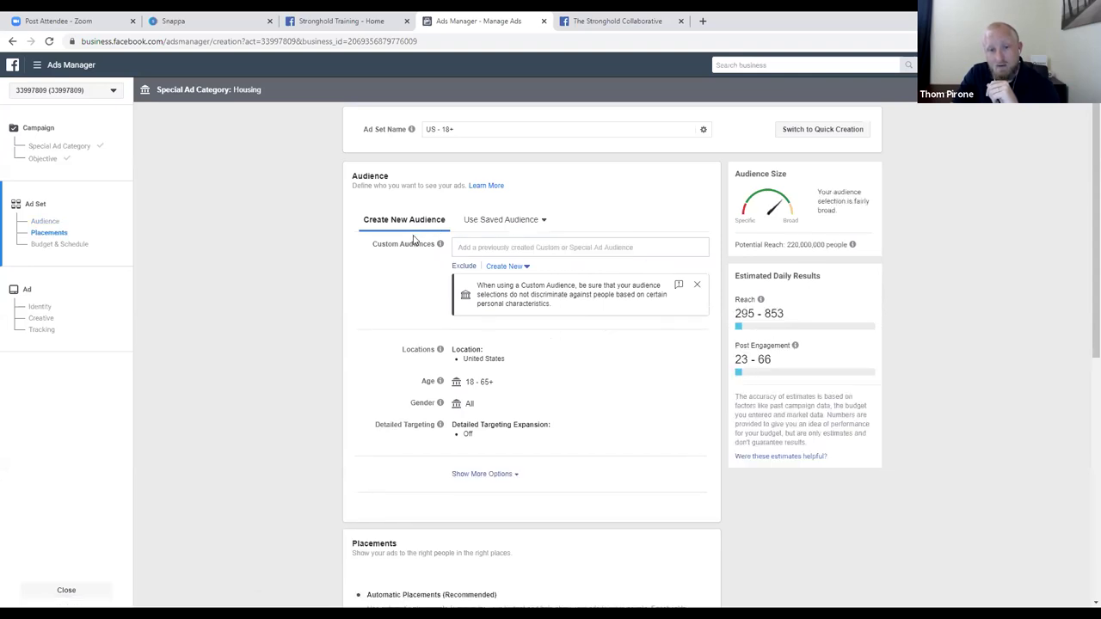
left_click(472, 247)
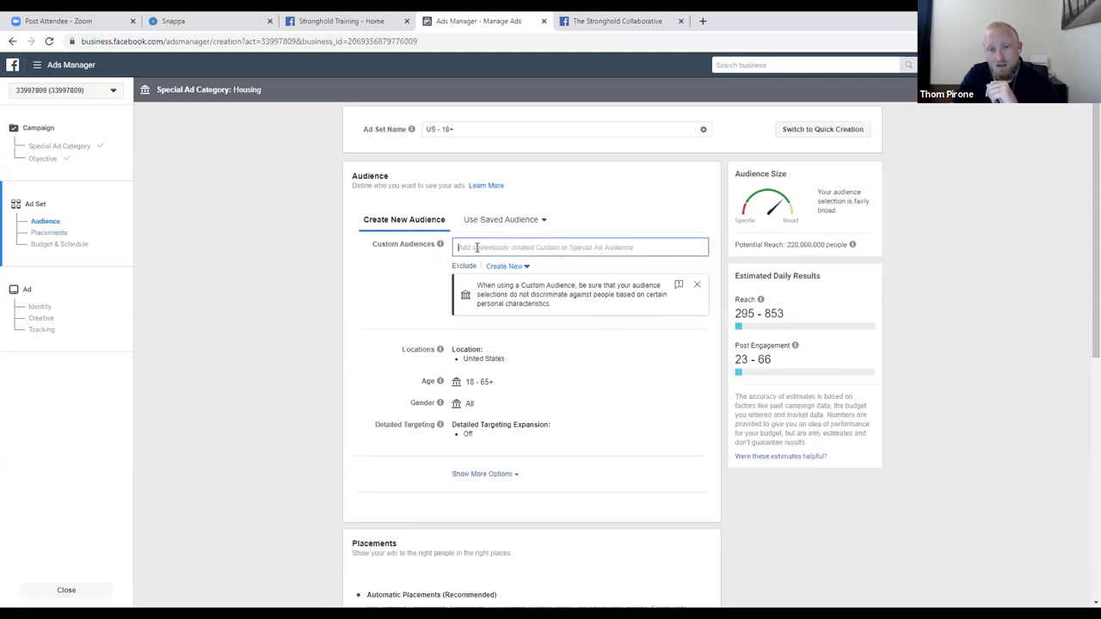
left_click(392, 271)
- Review the custom audience sources and the customer list requirements, and close the dialog without creating an audience
left_click(507, 266)
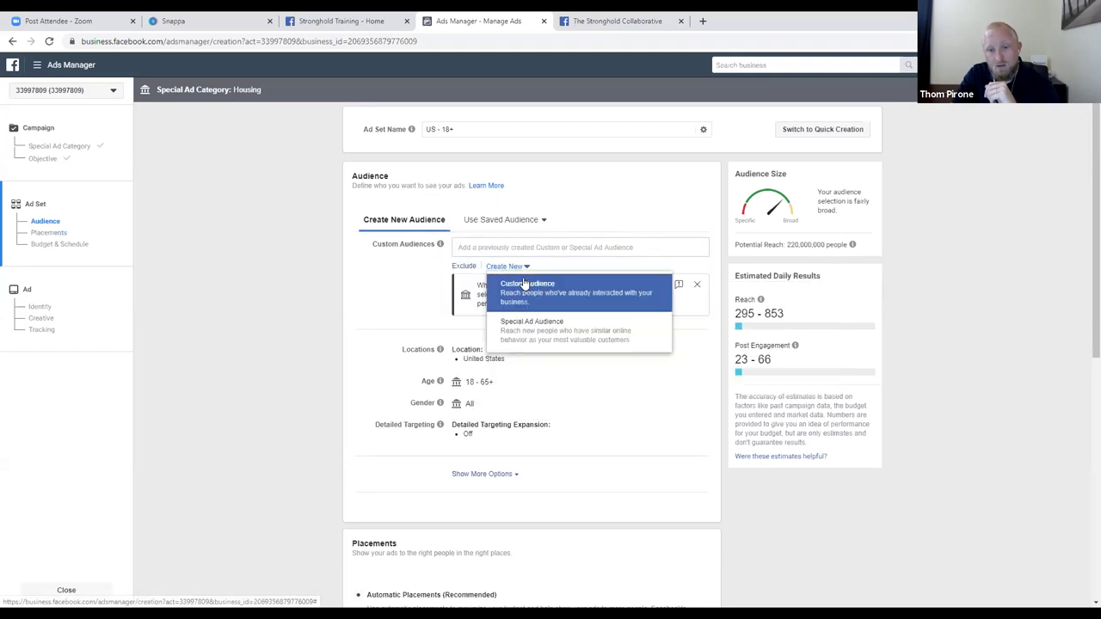
left_click(530, 292)
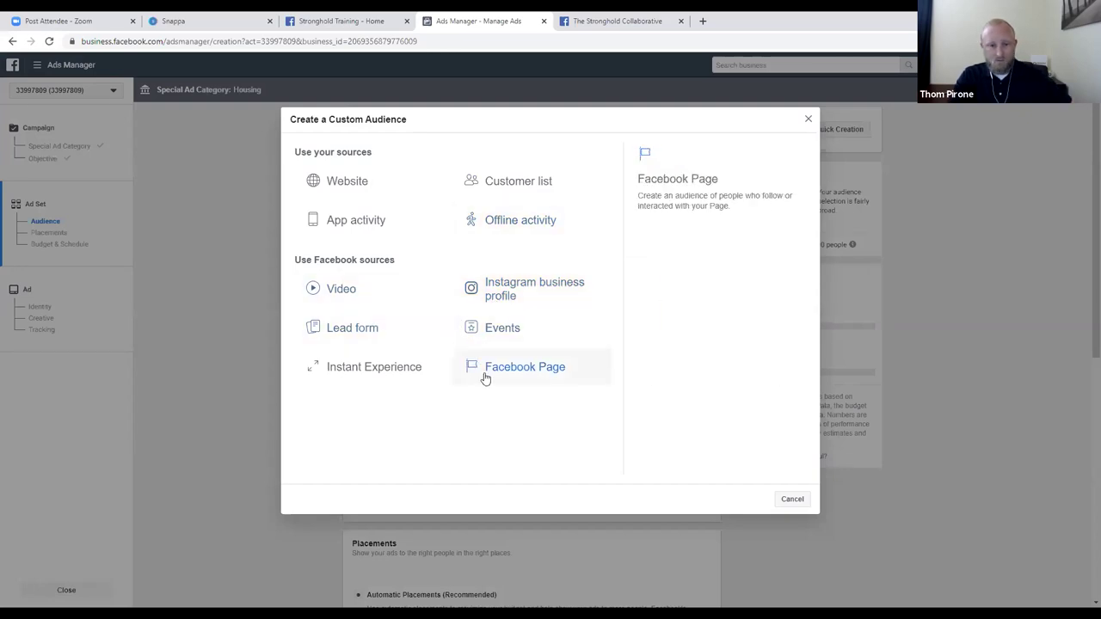
left_click(528, 188)
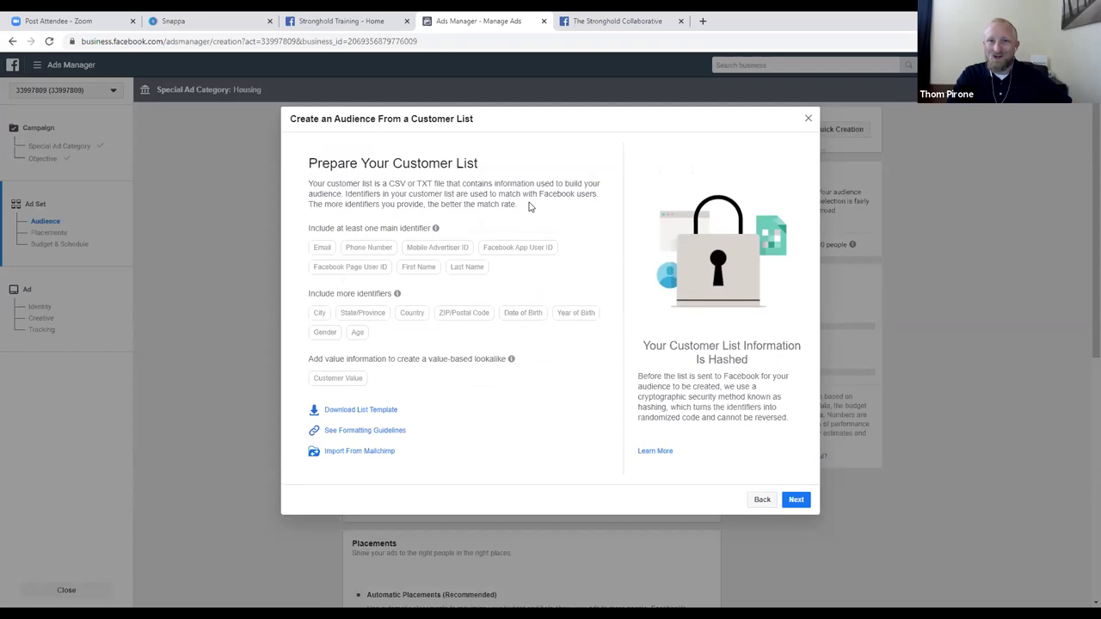
left_click(808, 119)
left_click(807, 119)
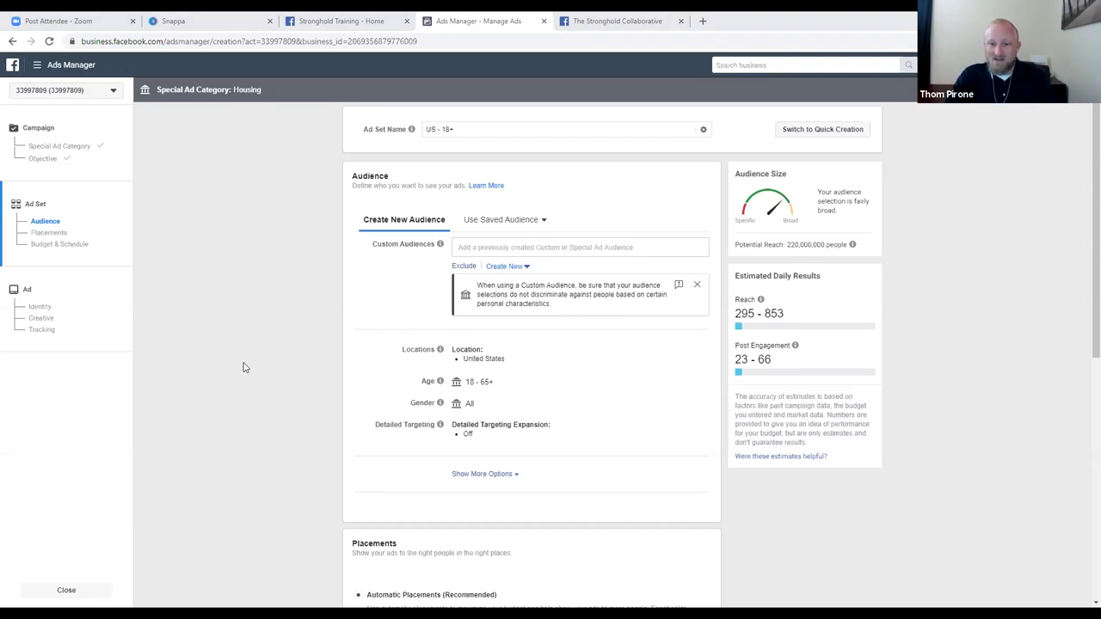
- Keep automatic placements and the existing schedule for the ad set and continue to the ad setup
scroll(249, 393, "down", 1)
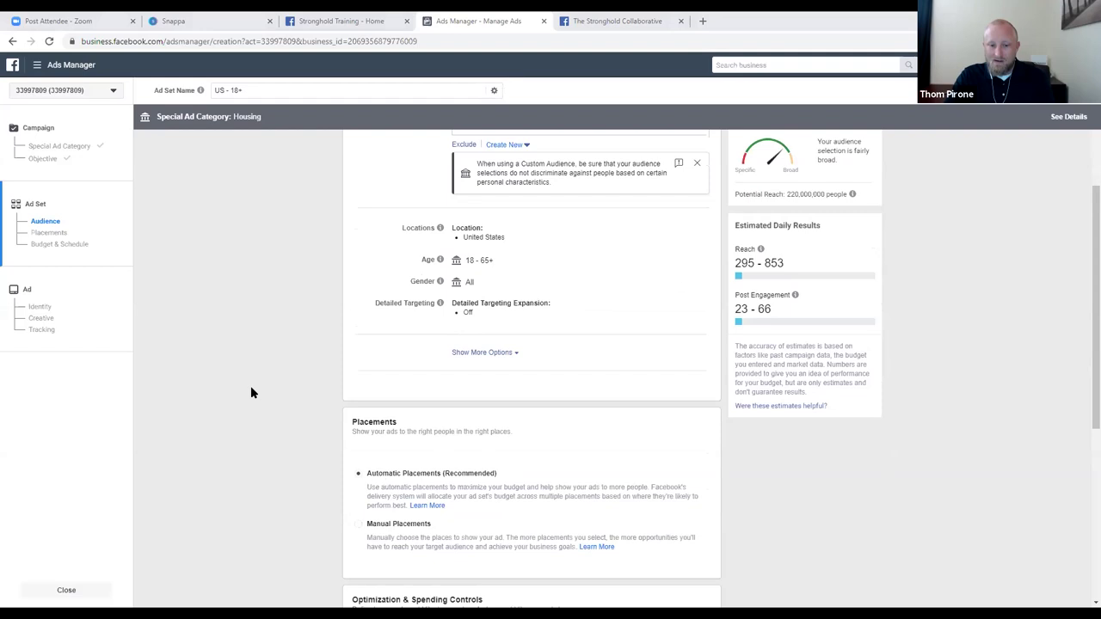
scroll(251, 389, "down", 3)
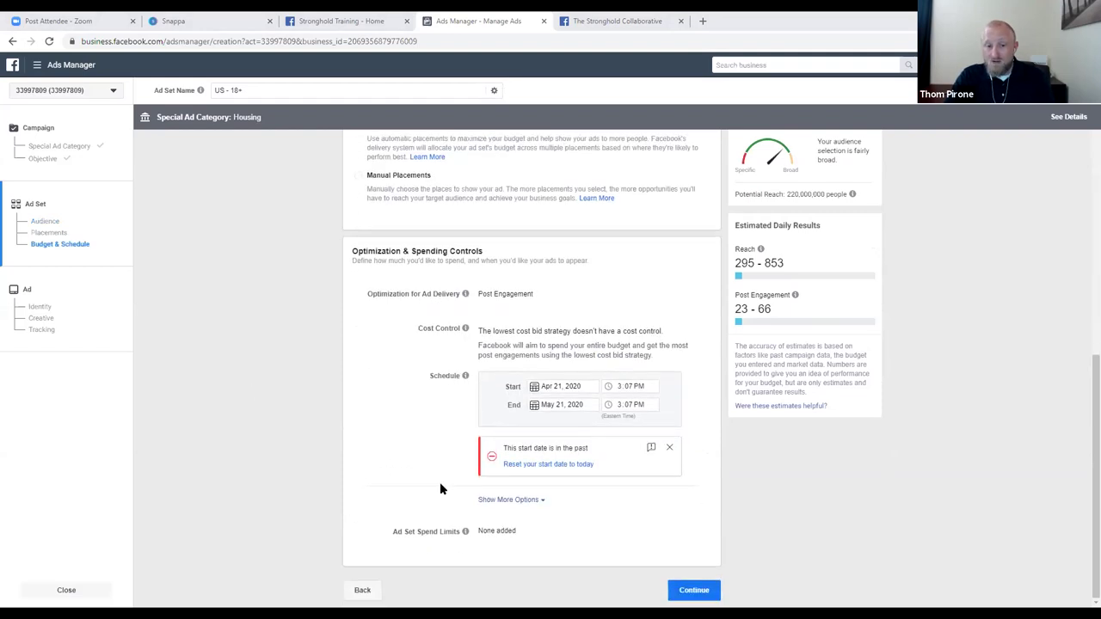
left_click(693, 589)
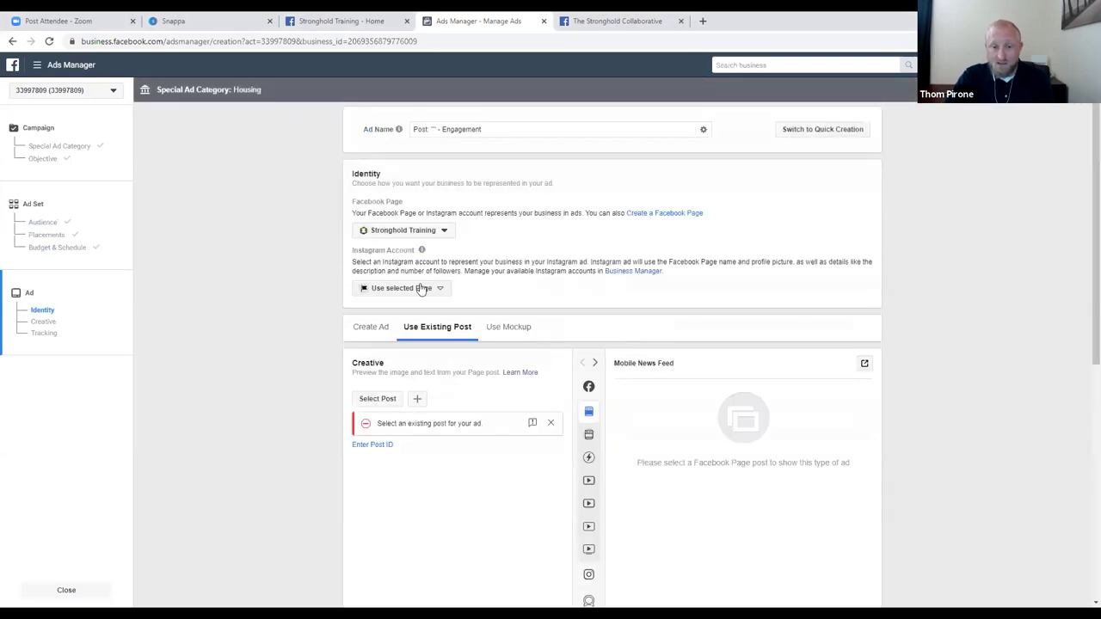
- Review the ad's identity, existing-post creative and conversion tracking settings without changing them
scroll(465, 312, "down", 1)
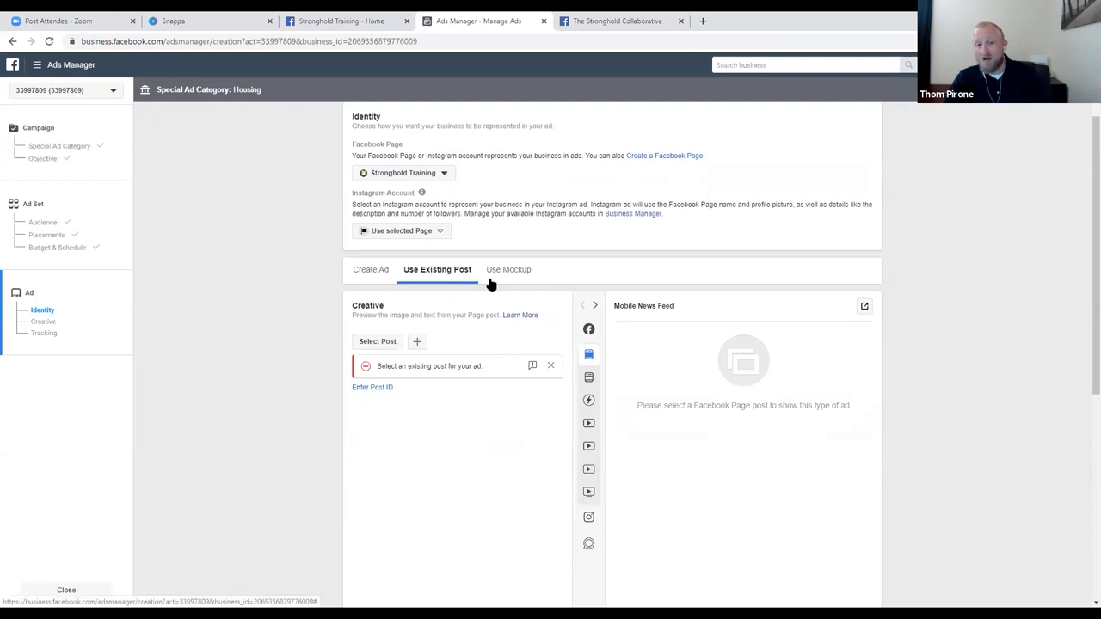
mouse_move(588, 377)
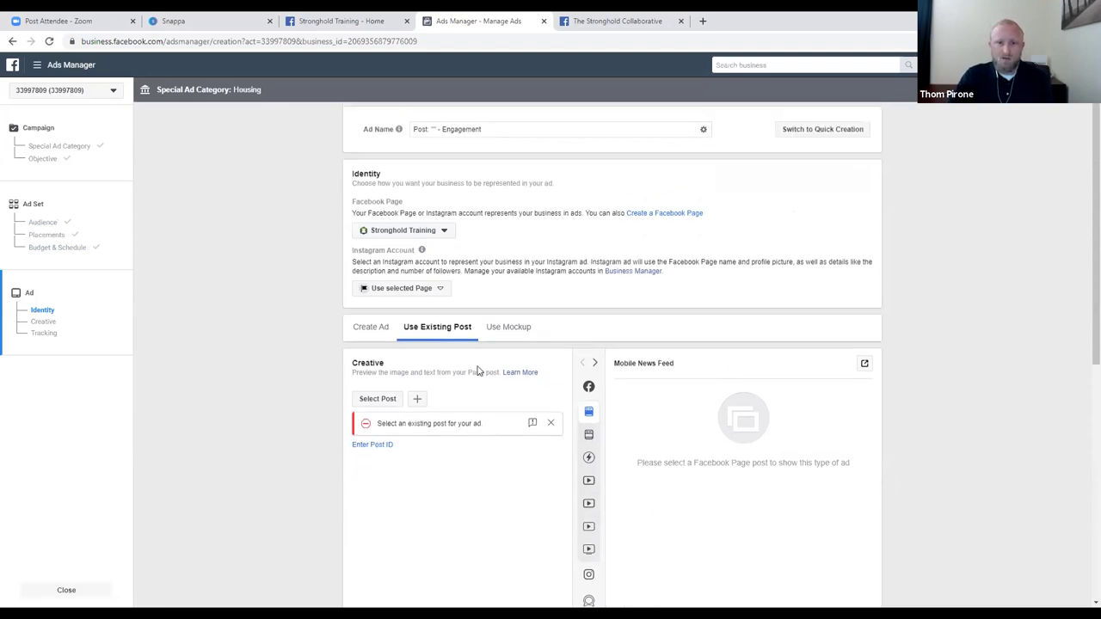
scroll(472, 391, "down", 3)
scroll(477, 390, "down", 3)
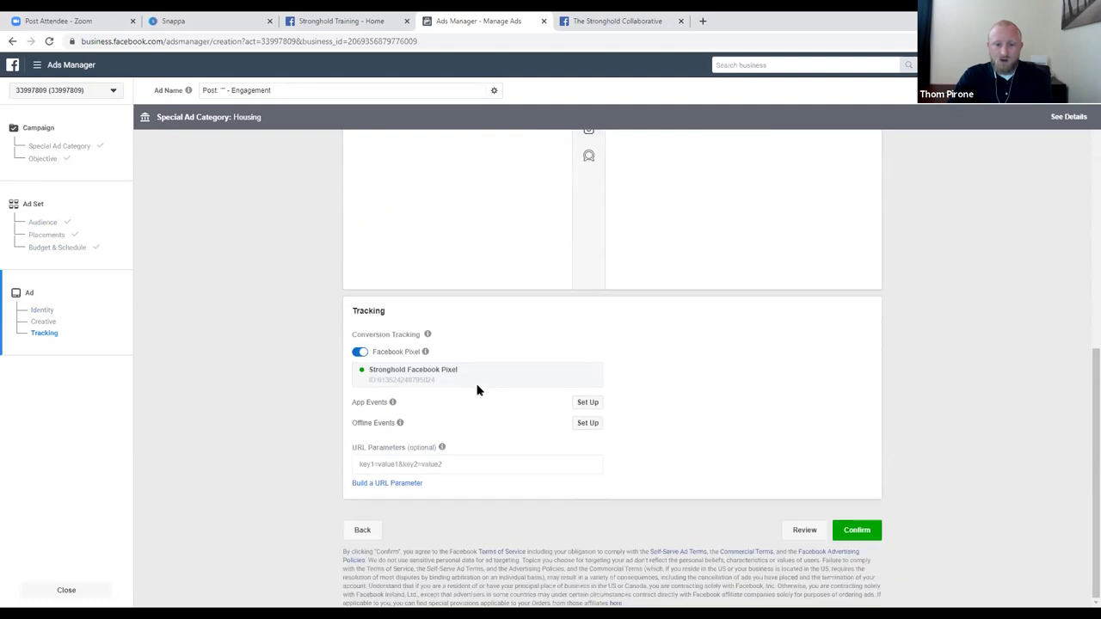
scroll(479, 389, "up", 5)
scroll(480, 387, "down", 4)
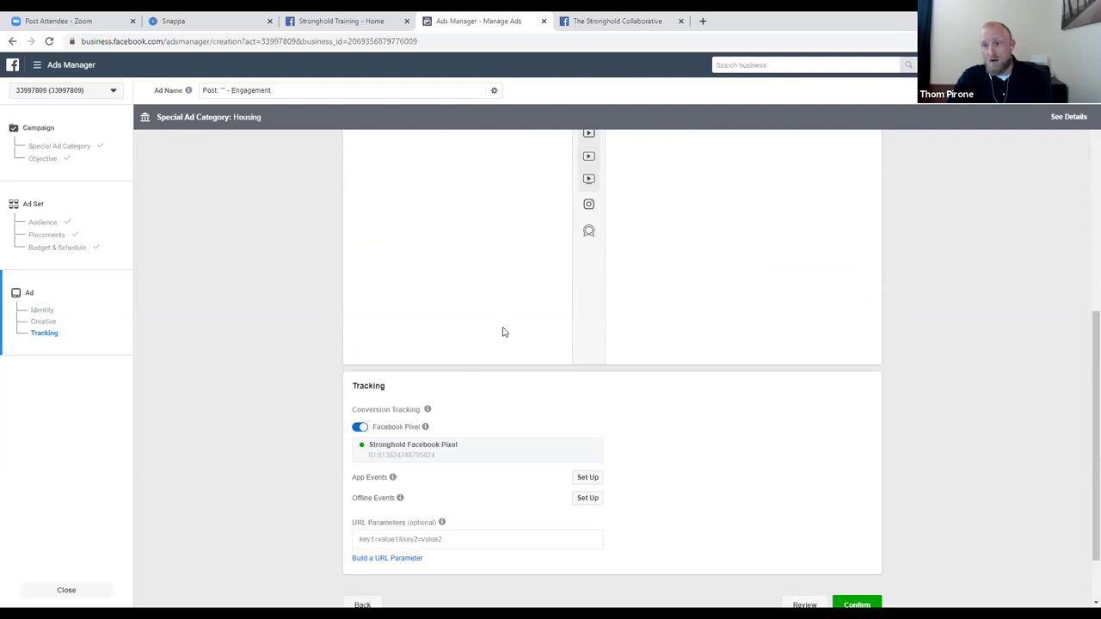
scroll(528, 347, "up", 5)
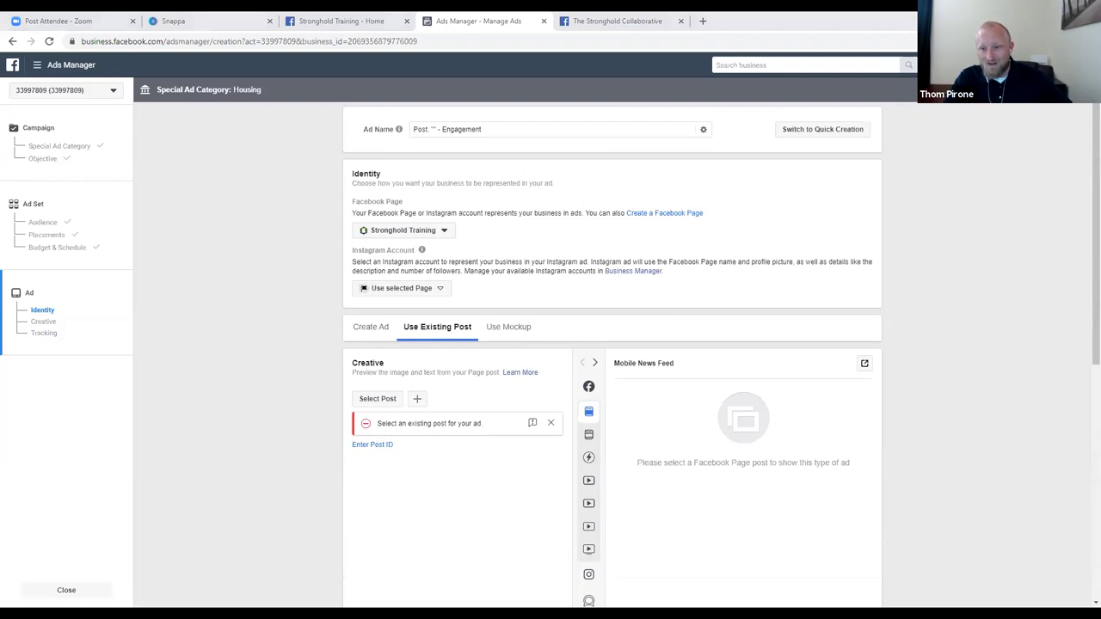
key("alt+Tab")
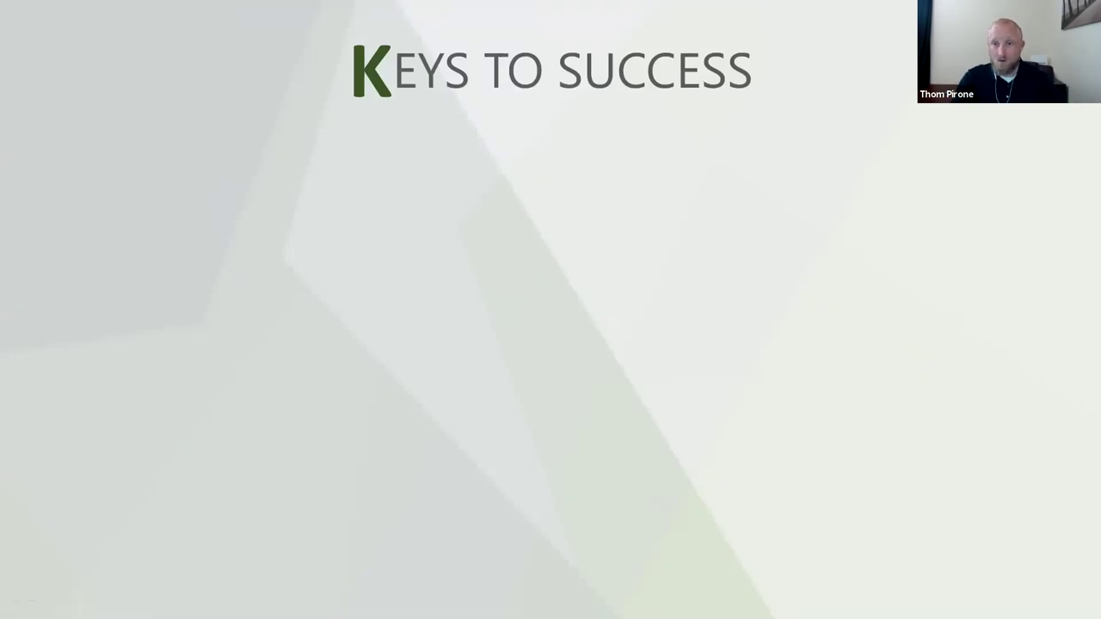
left_click(512, 74)
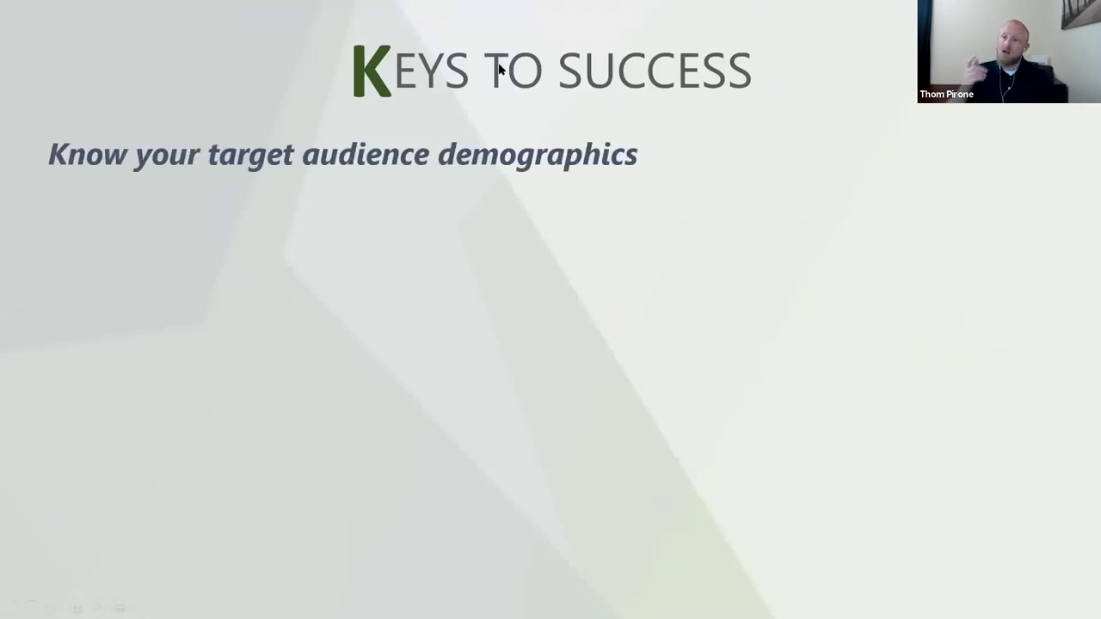